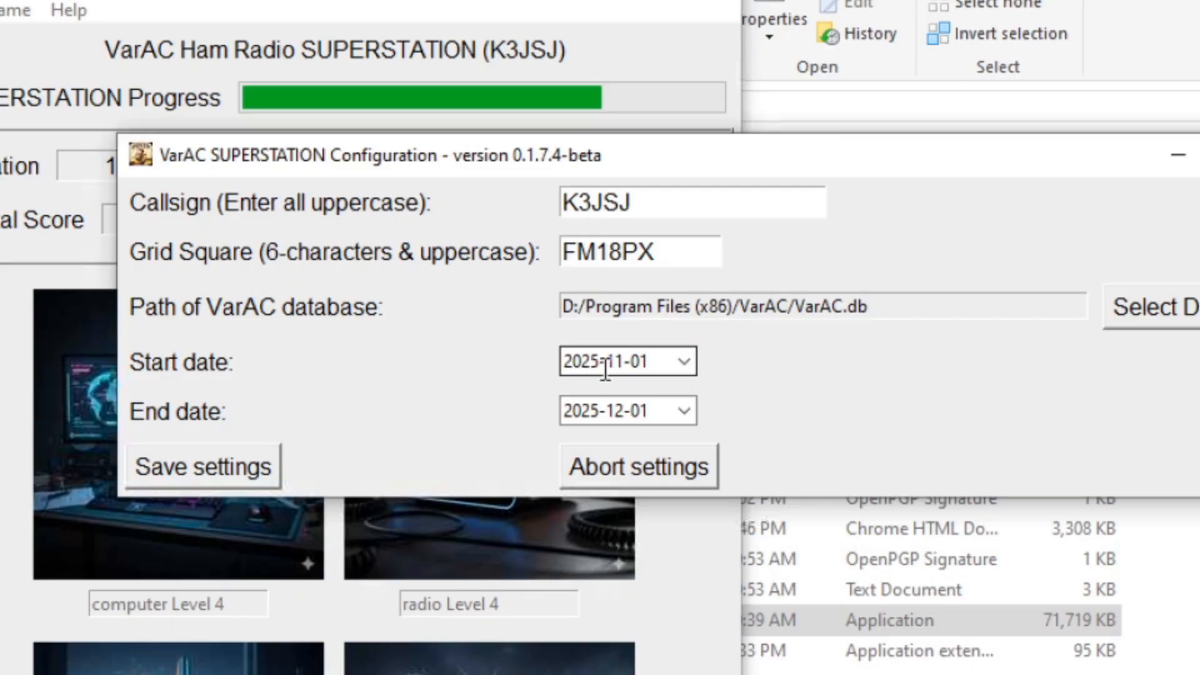
Set the contest start date to 2025-11-17, save settings, and acknowledge the respawn alert.
click(684, 362)
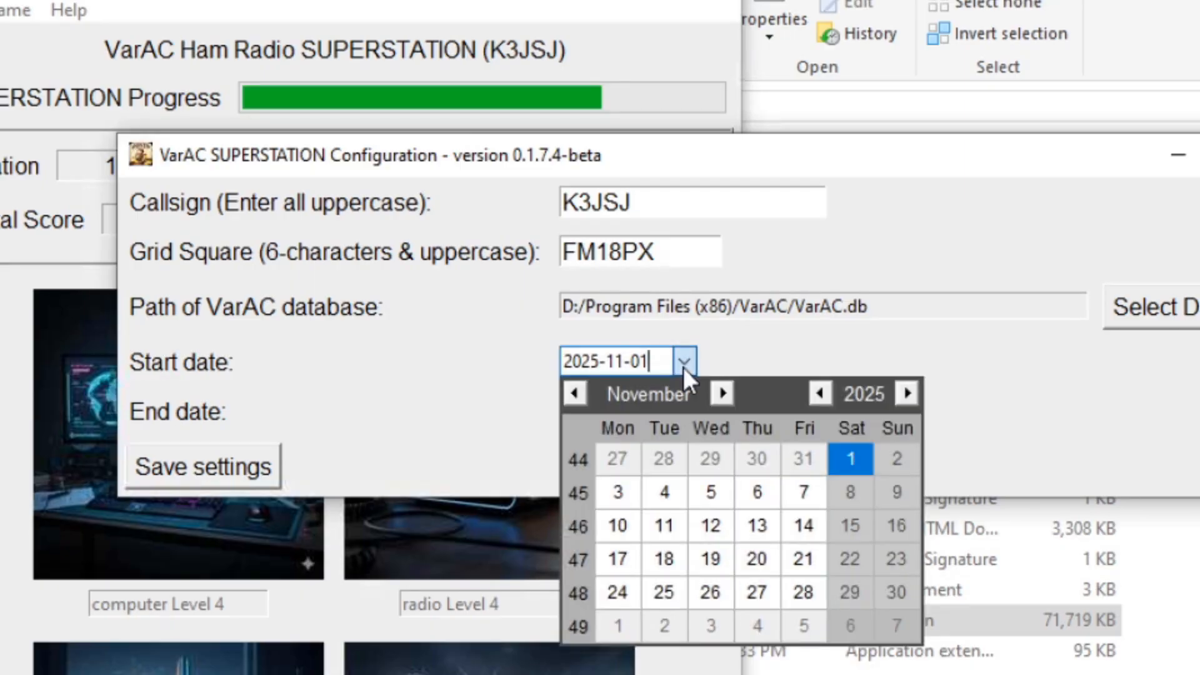
click(617, 559)
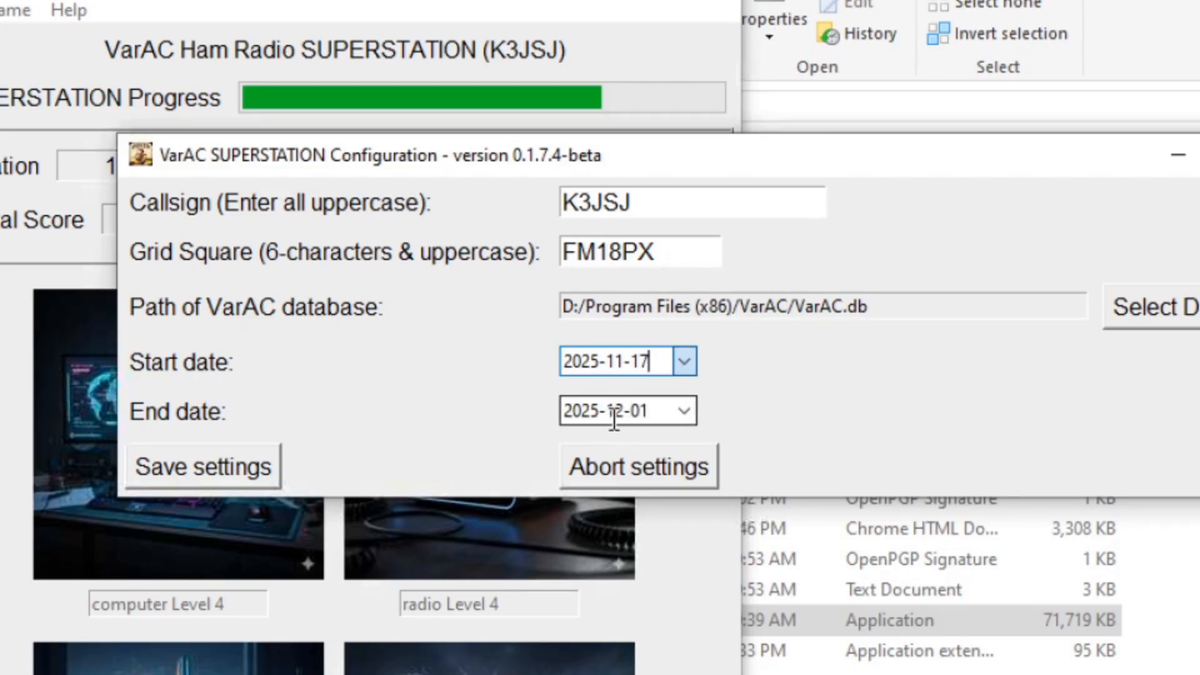
click(219, 465)
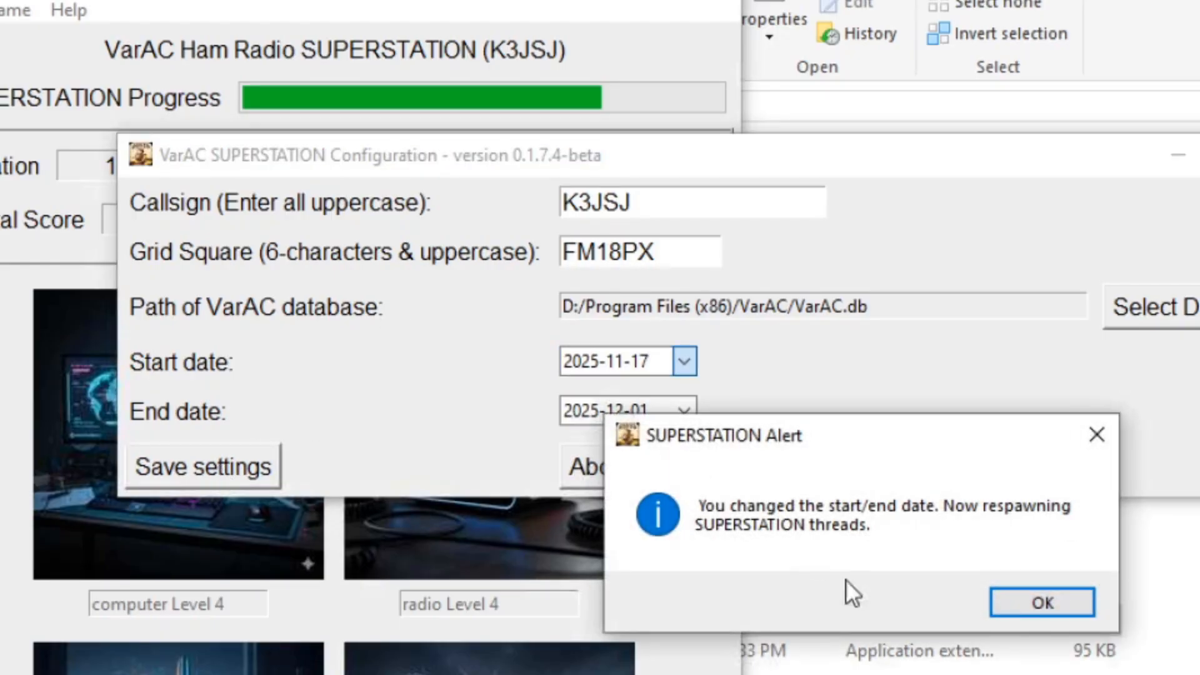
click(1014, 598)
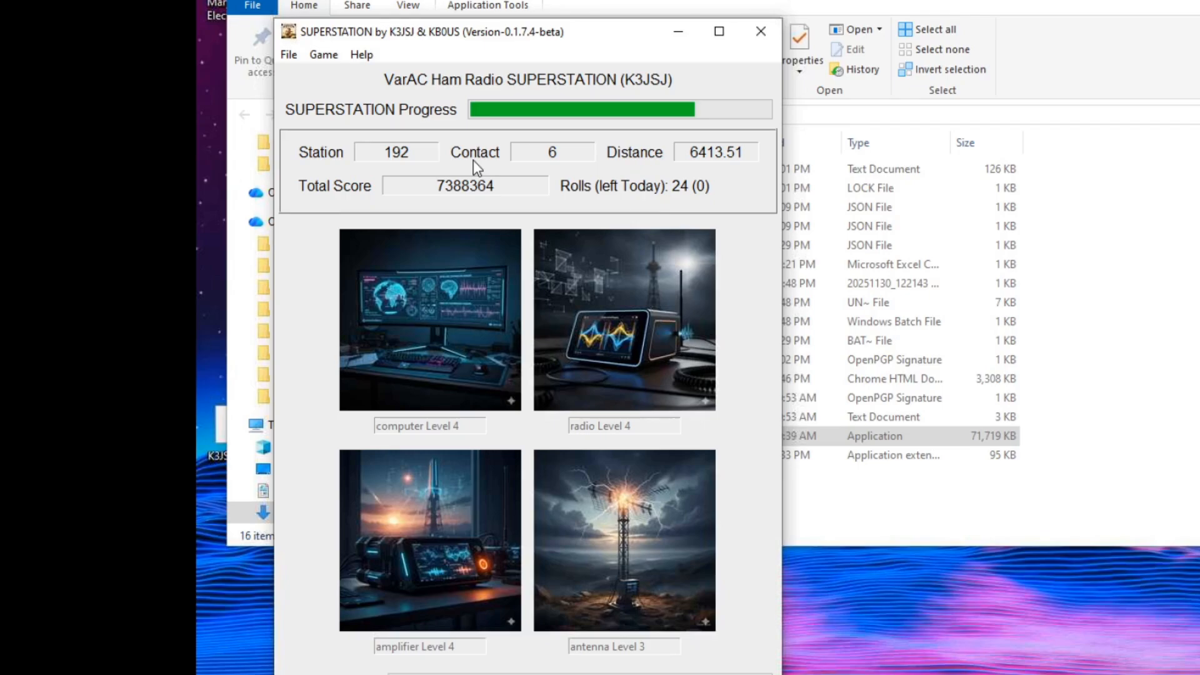
Open File > Write Log and dismiss the notice that the 8 sample contacts were loaded.
click(294, 61)
click(317, 96)
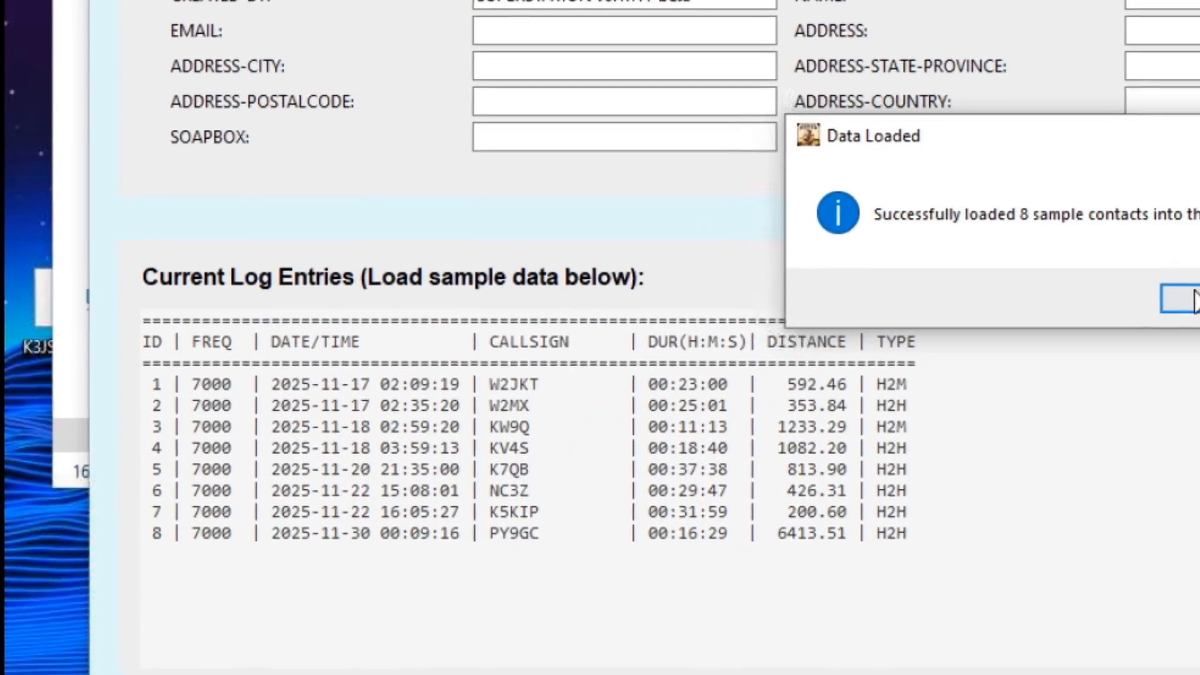
click(1070, 357)
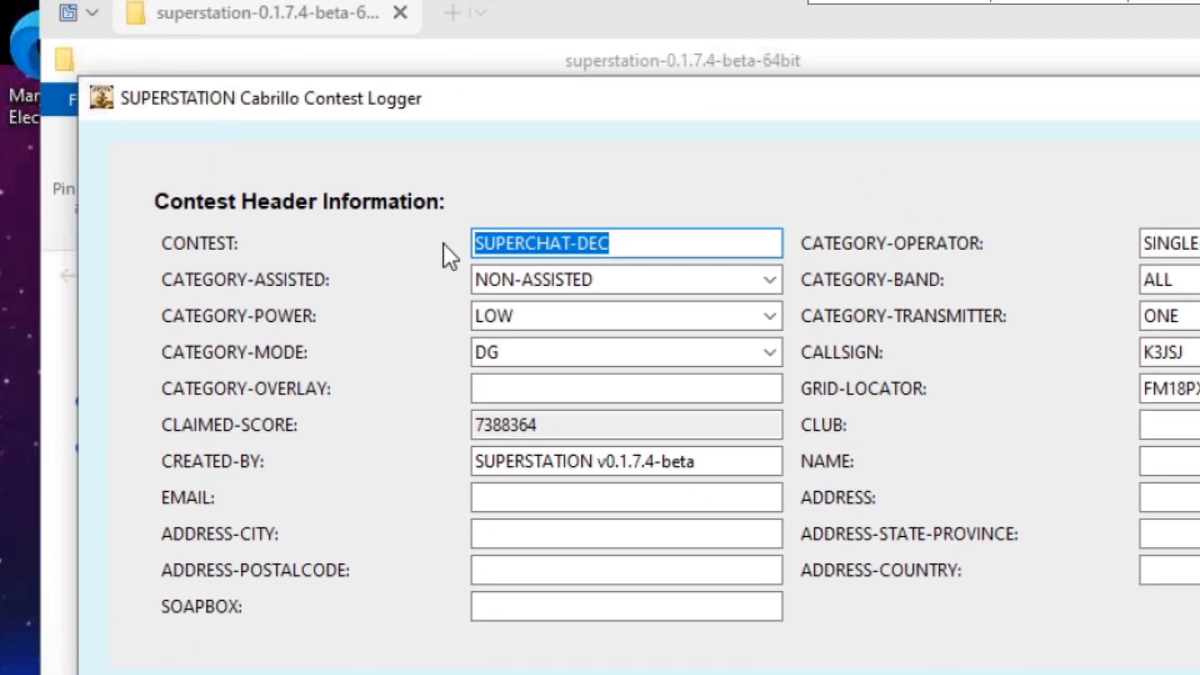
Enter PUBLIC BETA CONTEST as the contest name and the operator's e-mail, then generate the .cbr log.
text(PUBLIC BETA)
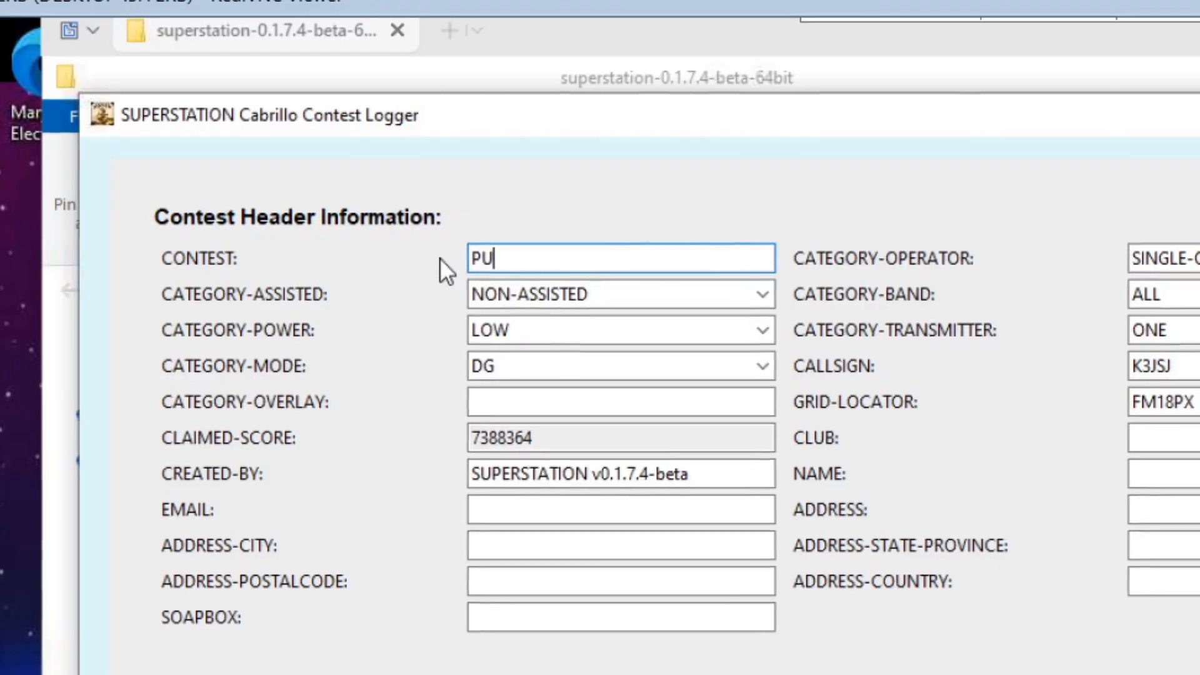
text( CONTESTE)
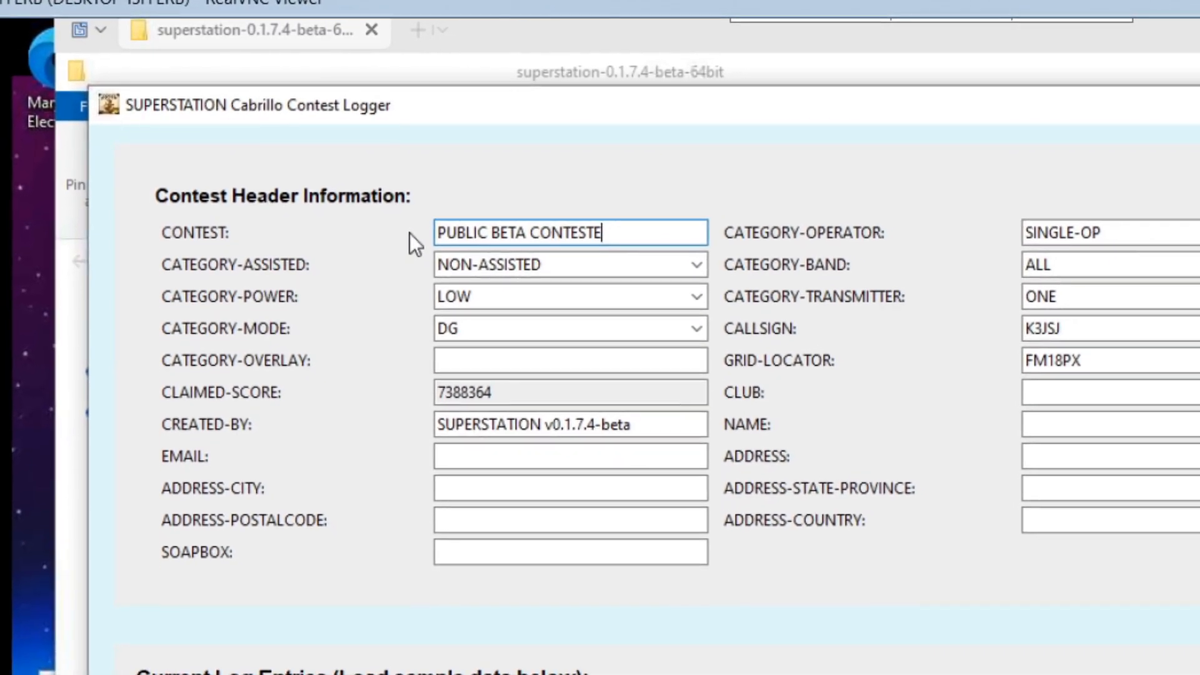
key(BackSpace)
click(451, 436)
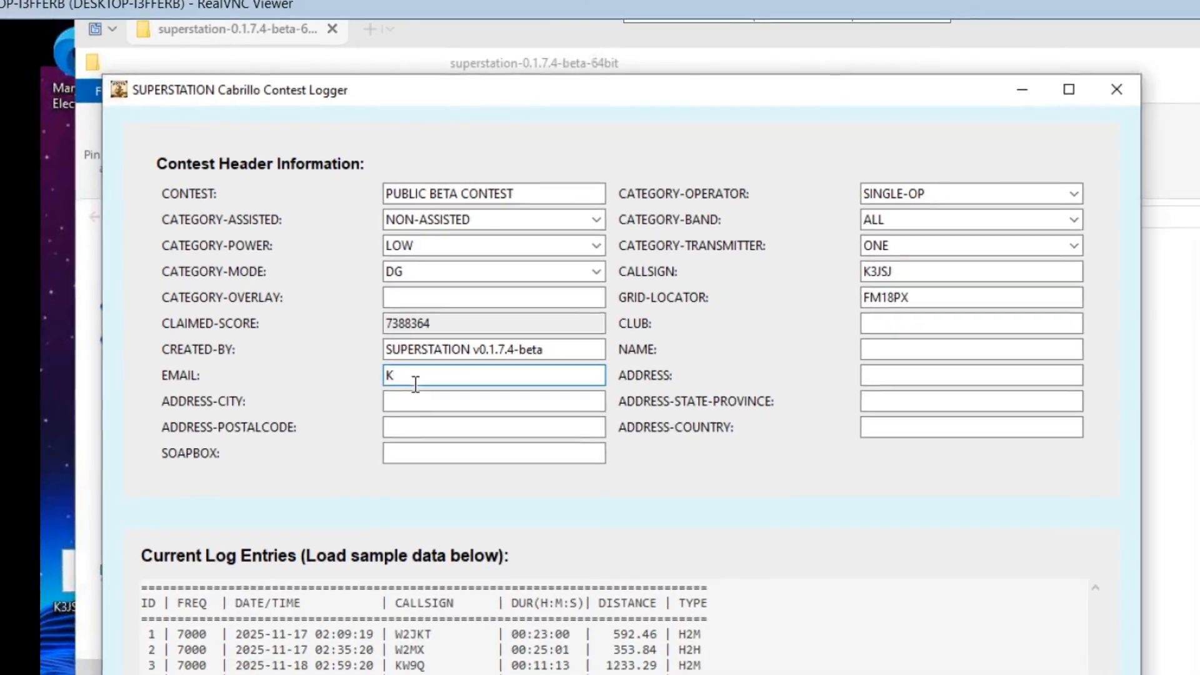
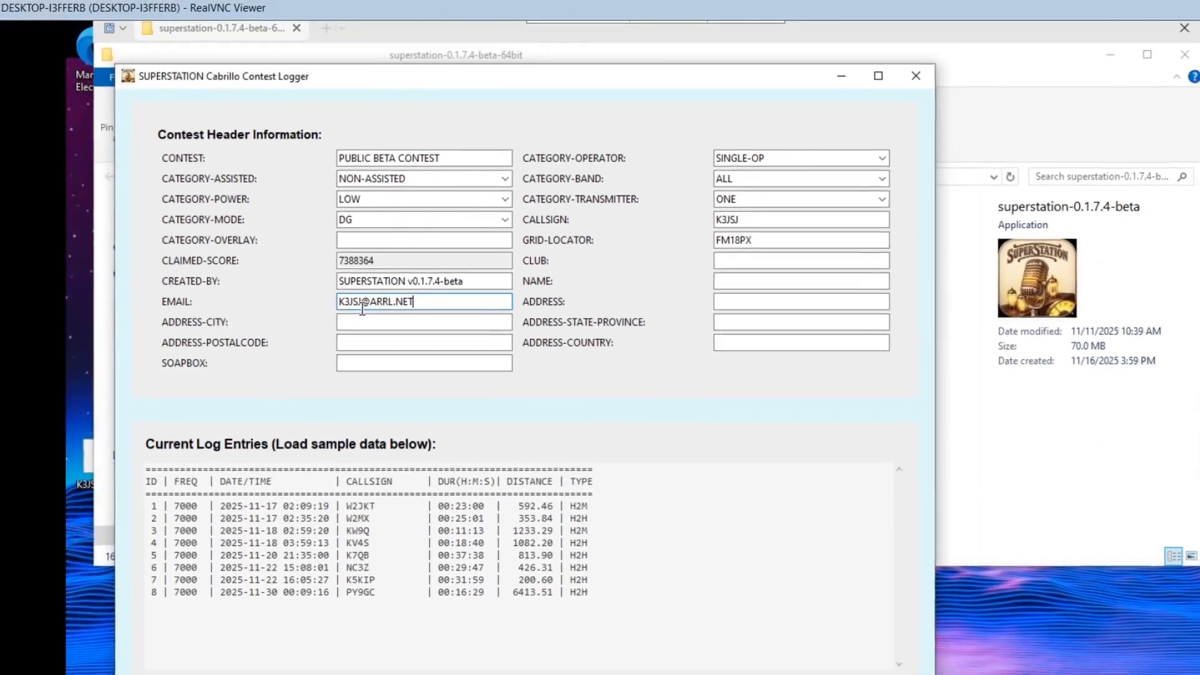
click(418, 373)
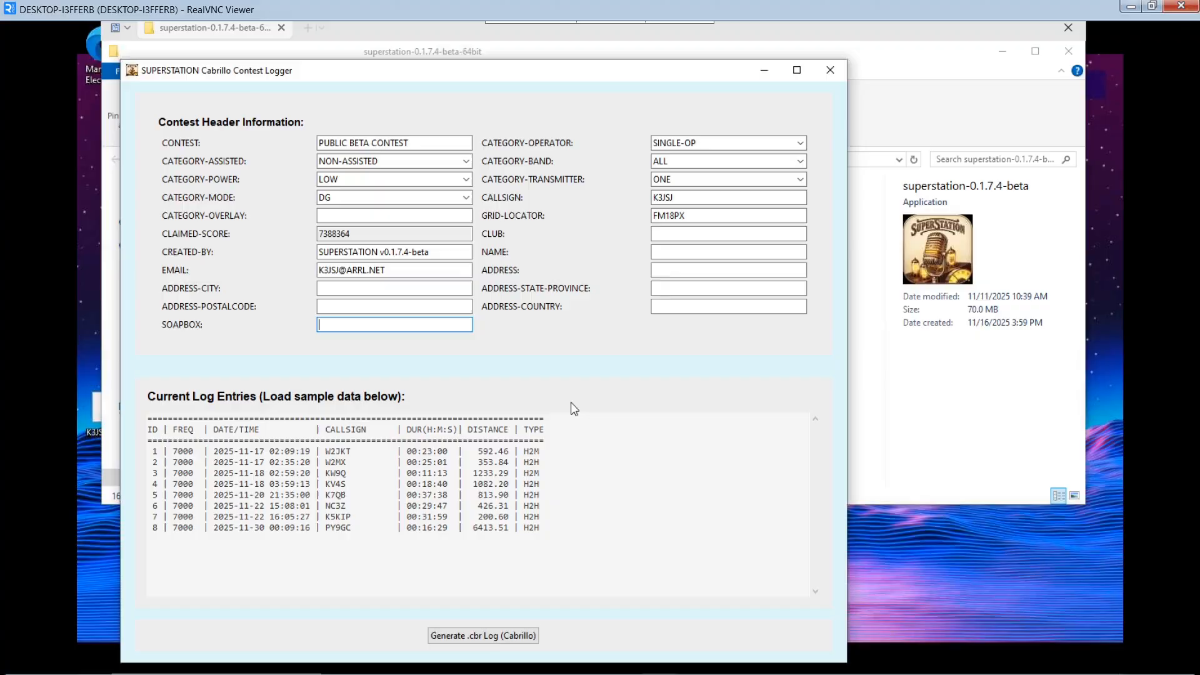
click(497, 636)
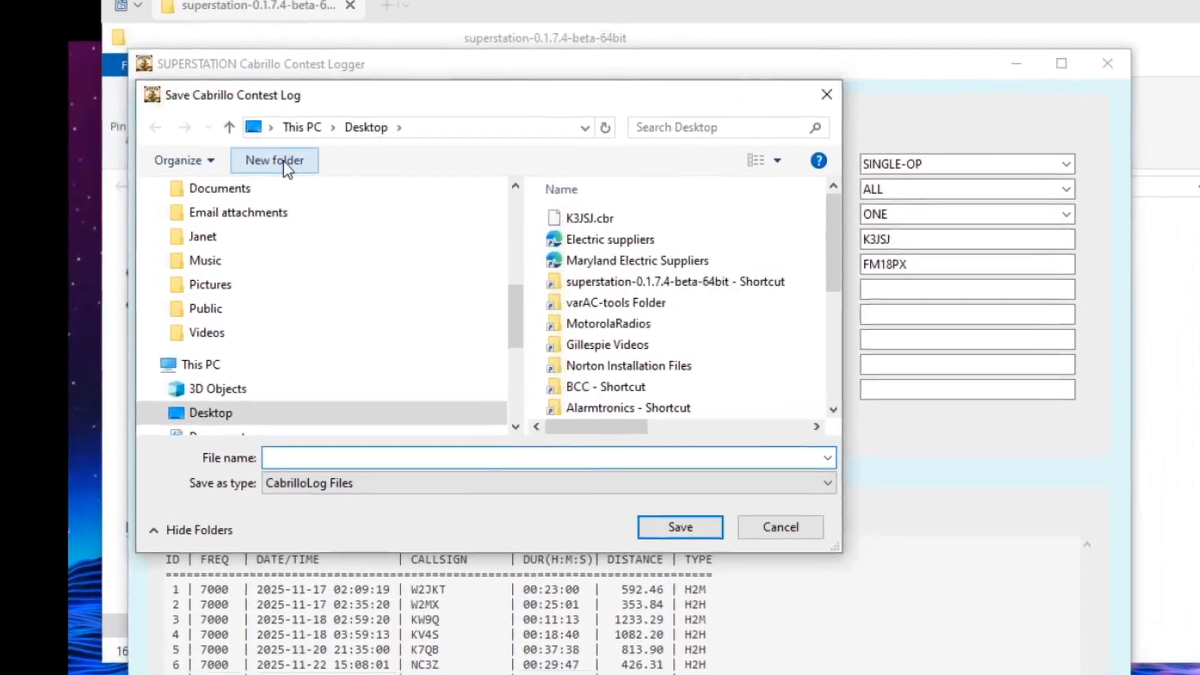
Create and open a new Desktop folder named superstation_Public_Beta_Contest.
click(283, 161)
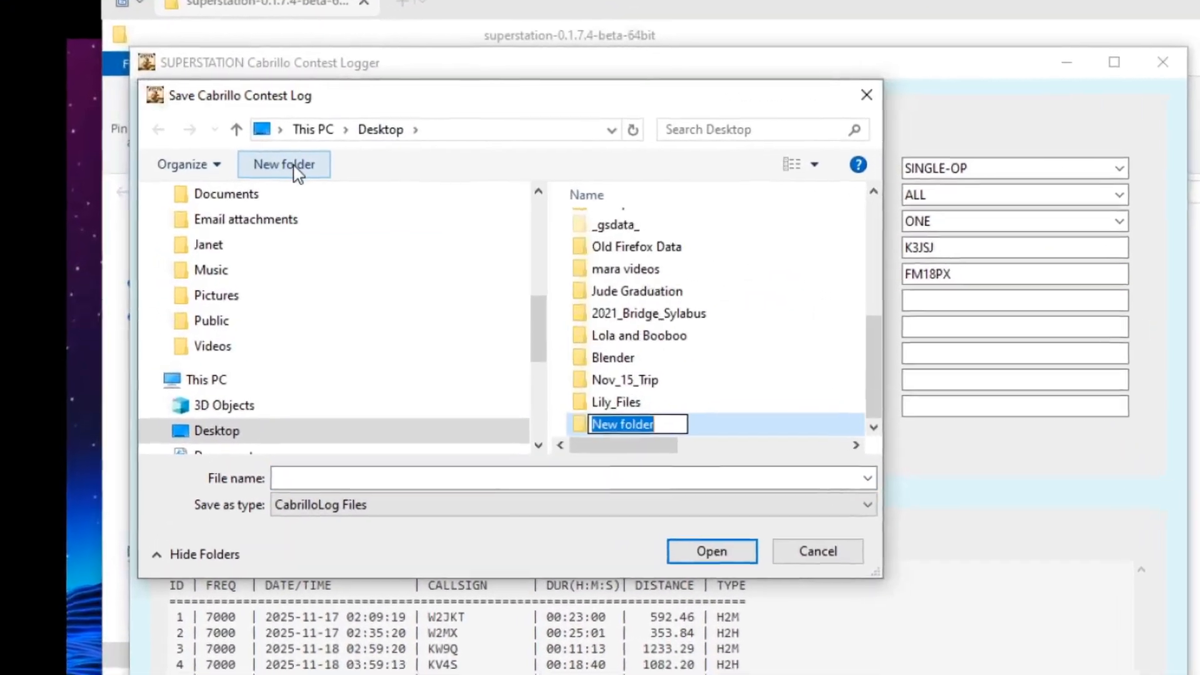
text(s)
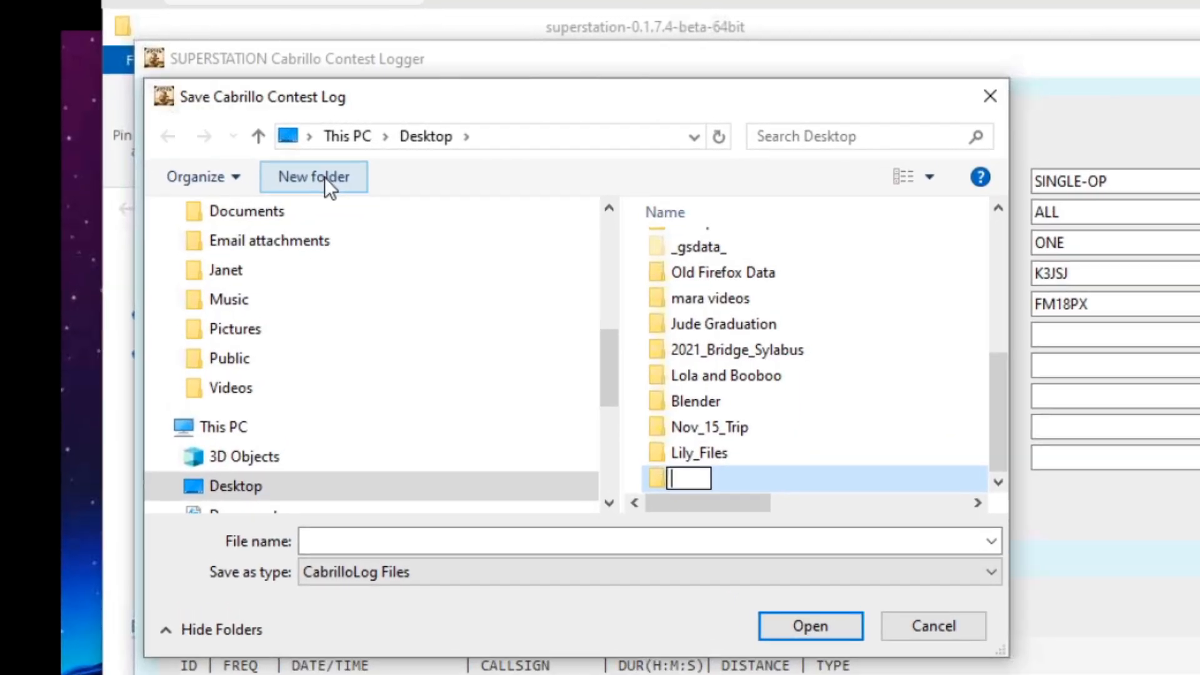
text(uperstation_Public_Beta_Contest)
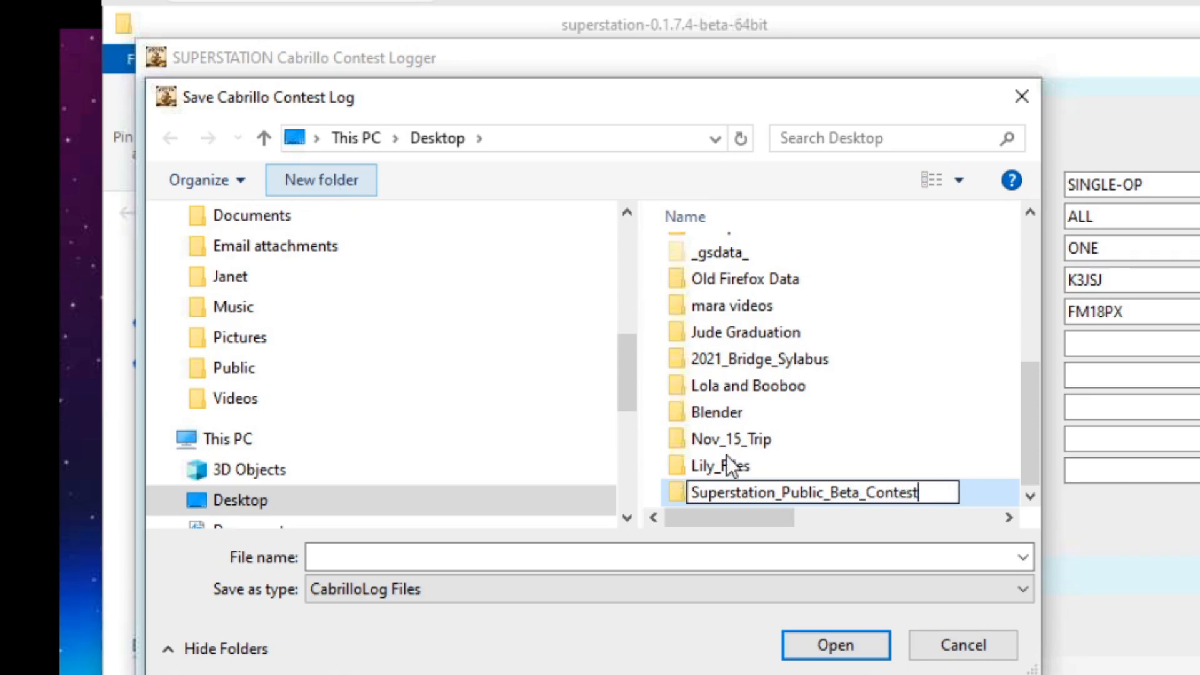
key(Return)
double_click(729, 498)
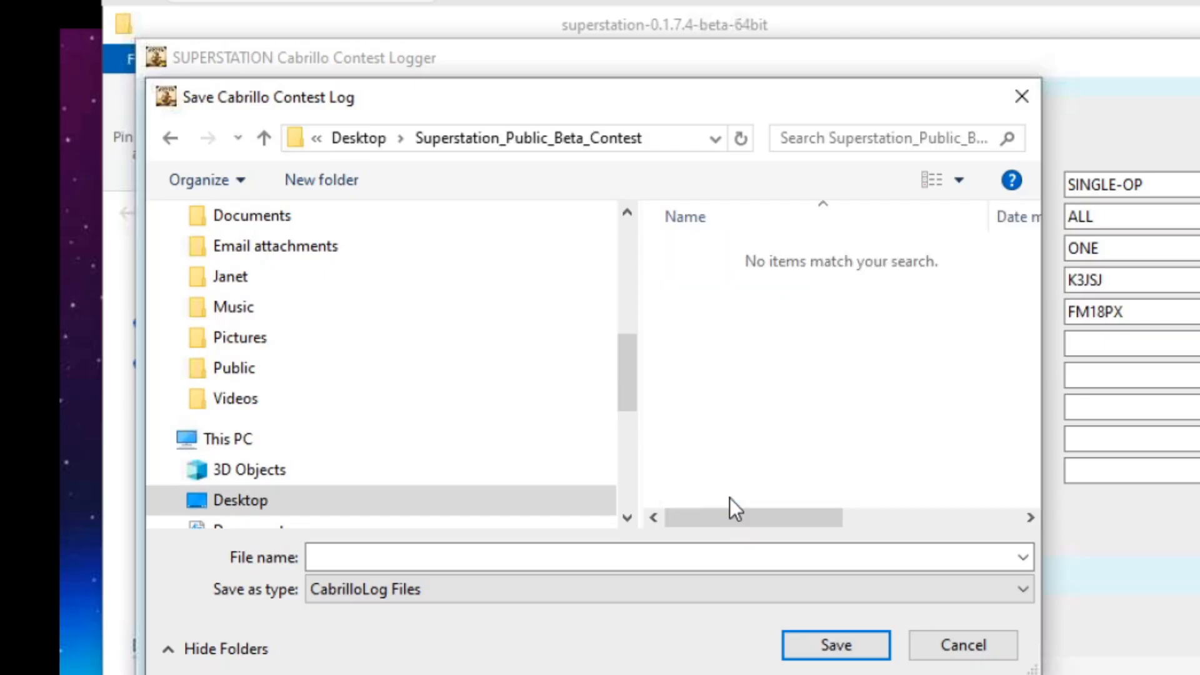
Save the log as K3JSJ in that folder, confirm, and close the Cabrillo logger.
click(548, 553)
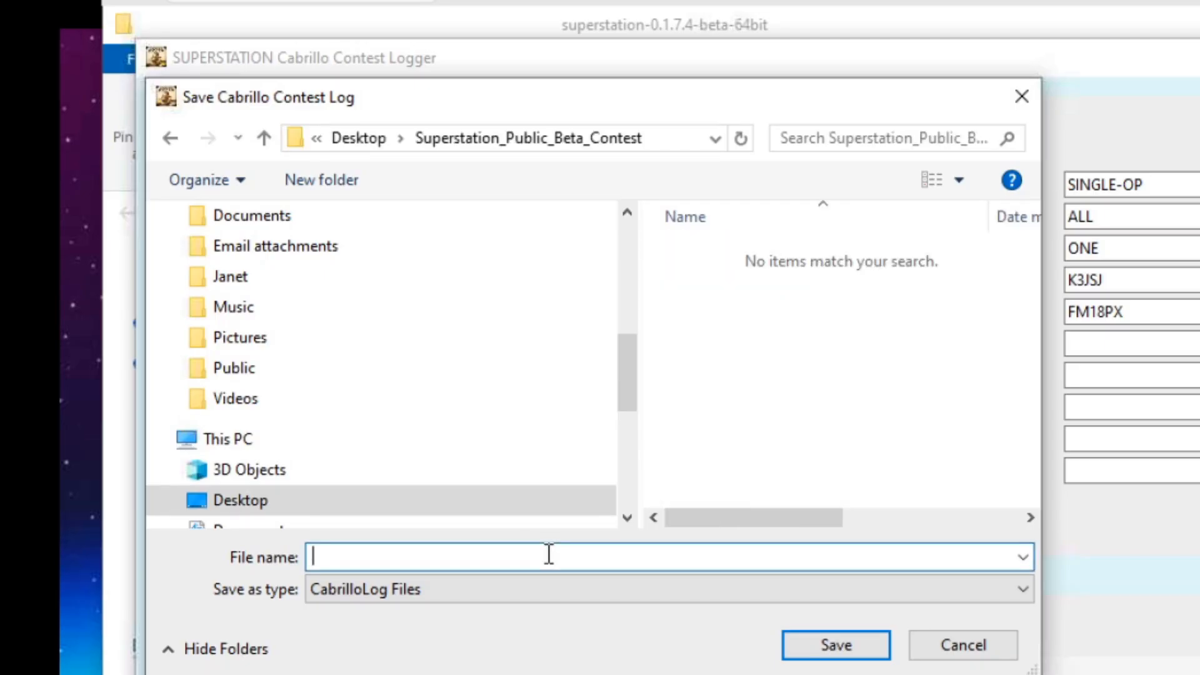
text(k)
key(BackSpace)
text(K3JSJ)
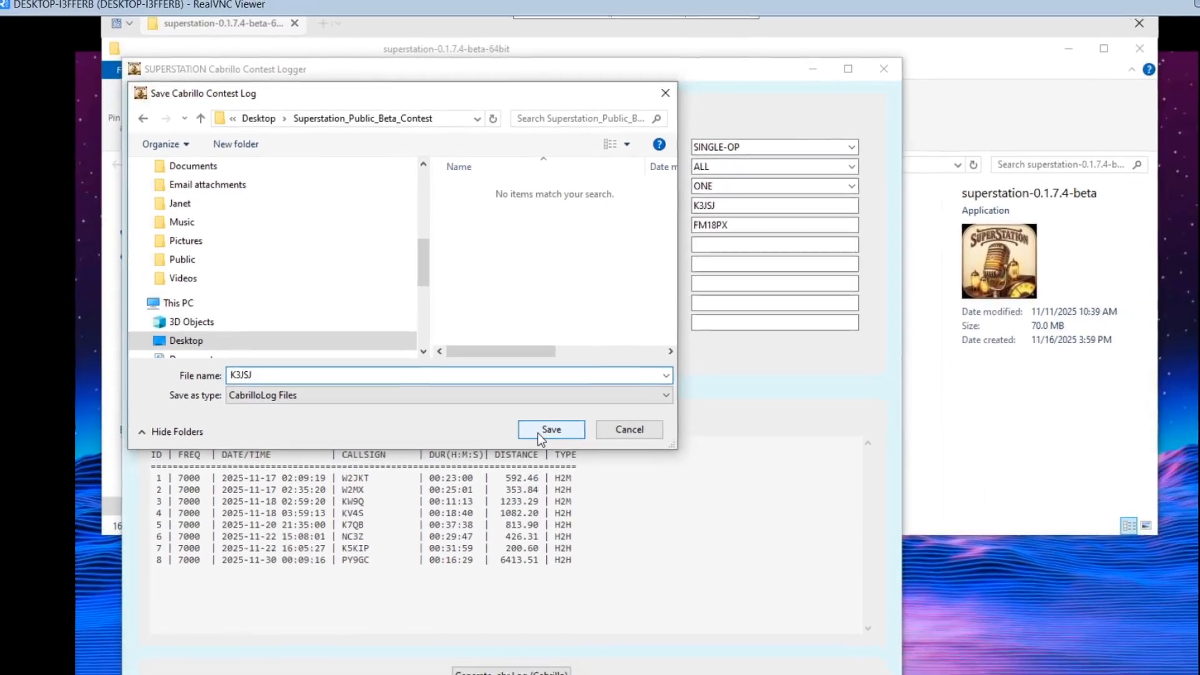
click(521, 407)
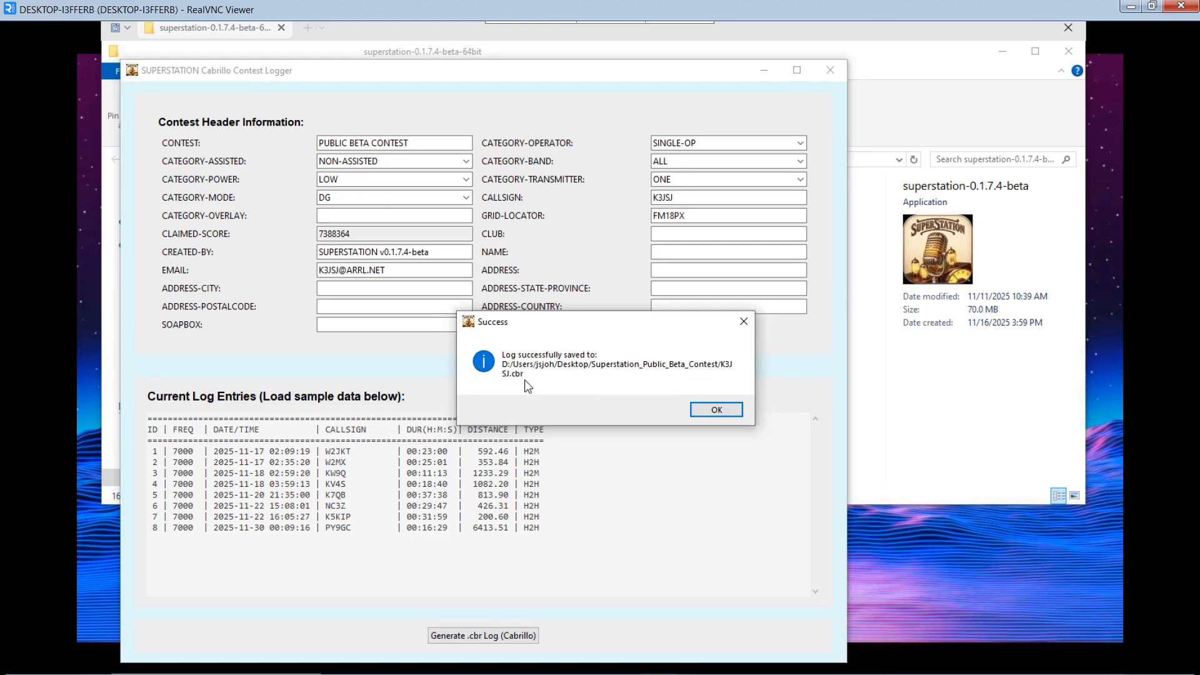
click(709, 409)
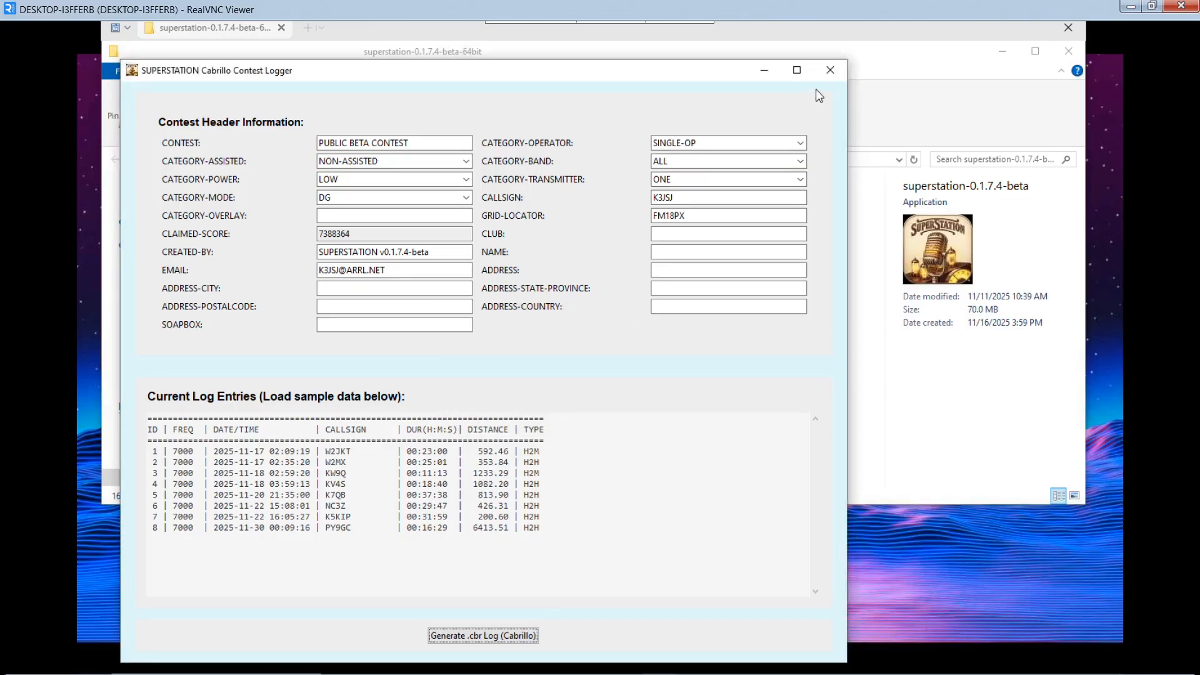
click(837, 72)
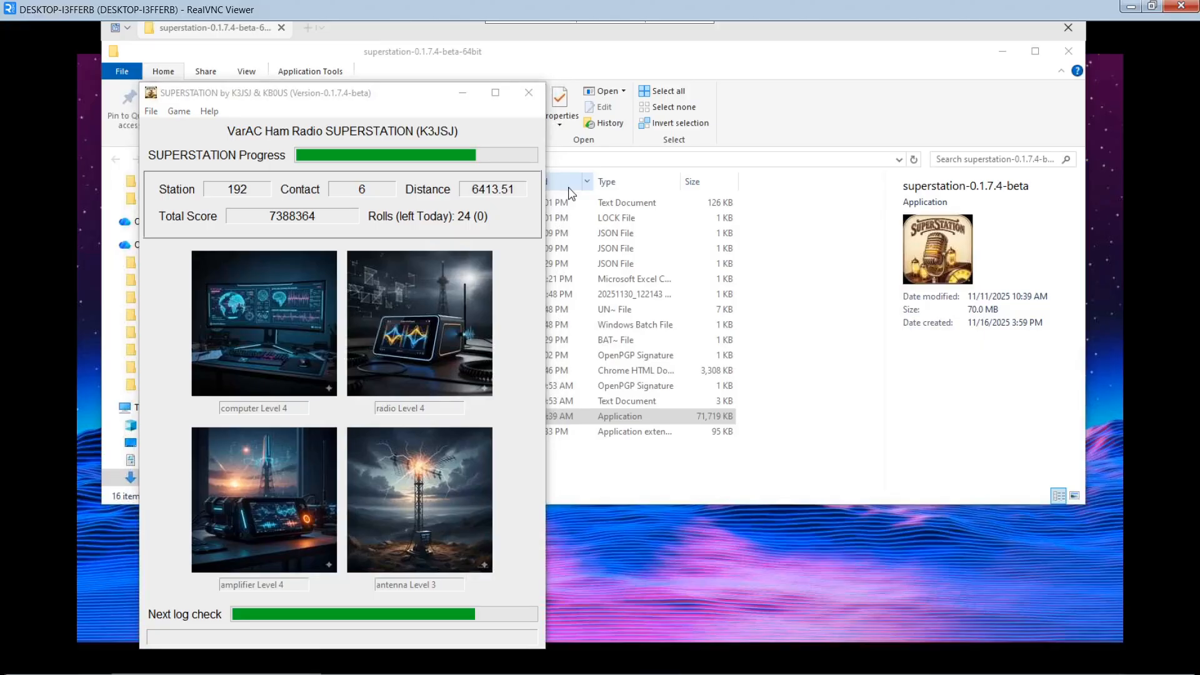
Launch gVim and open K3JSJ.cbr in a maximized window.
key(super)
text(gvim)
key(Return)
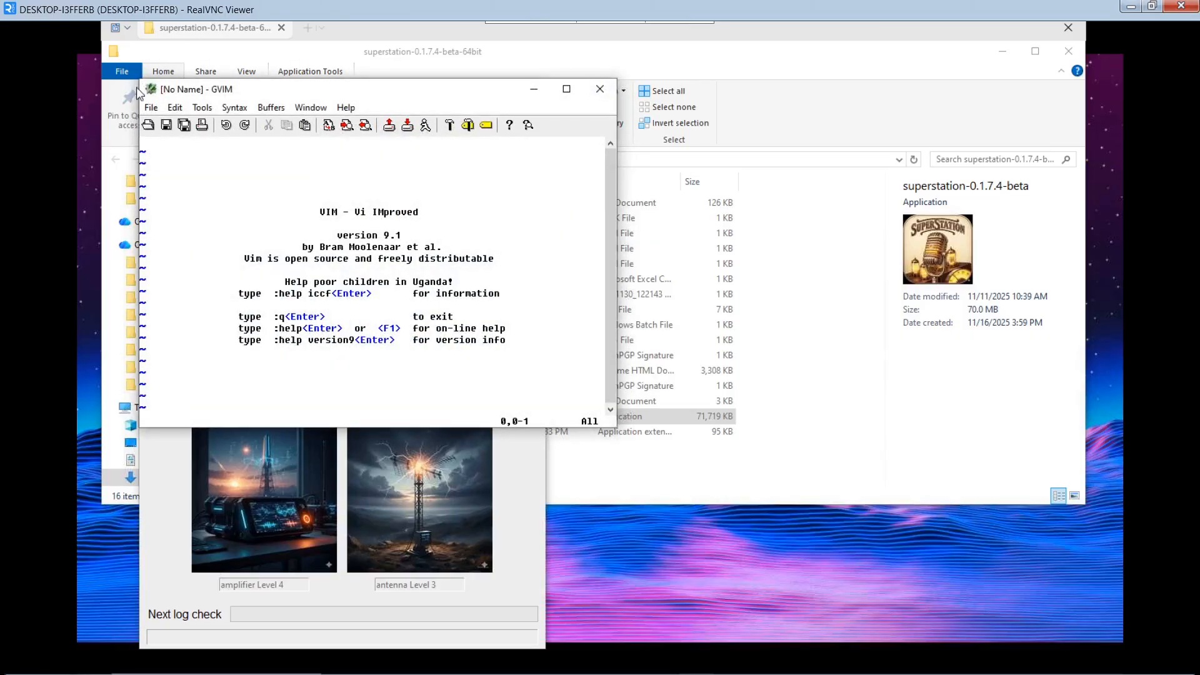
click(148, 123)
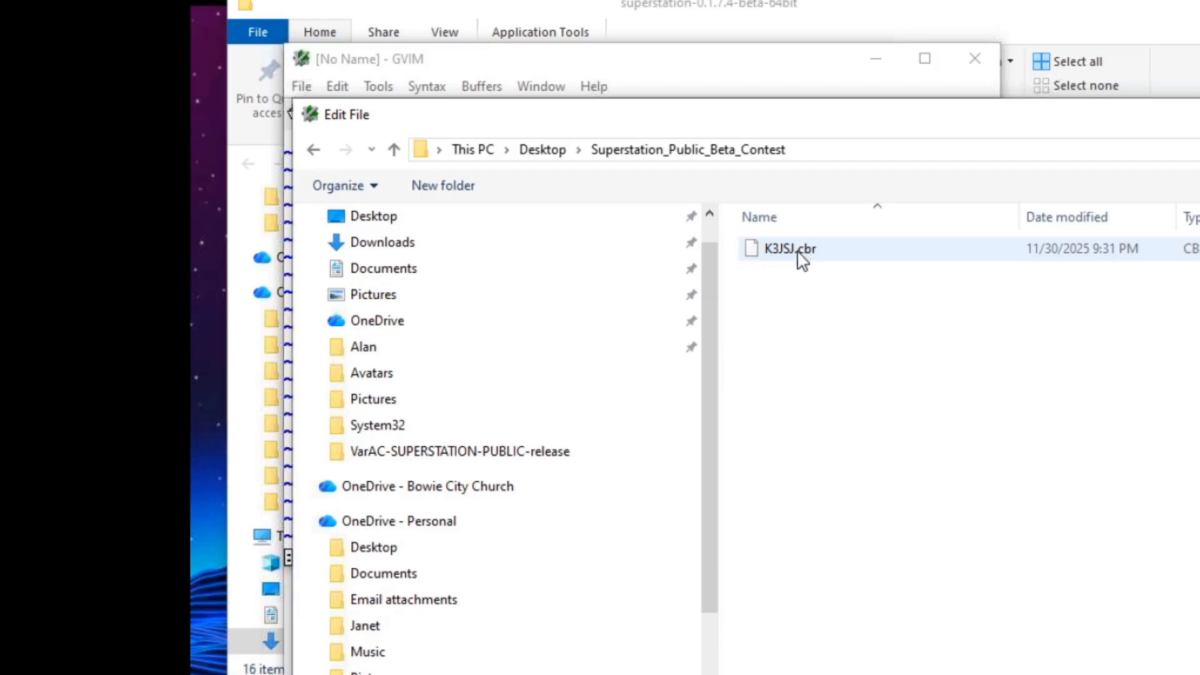
double_click(798, 251)
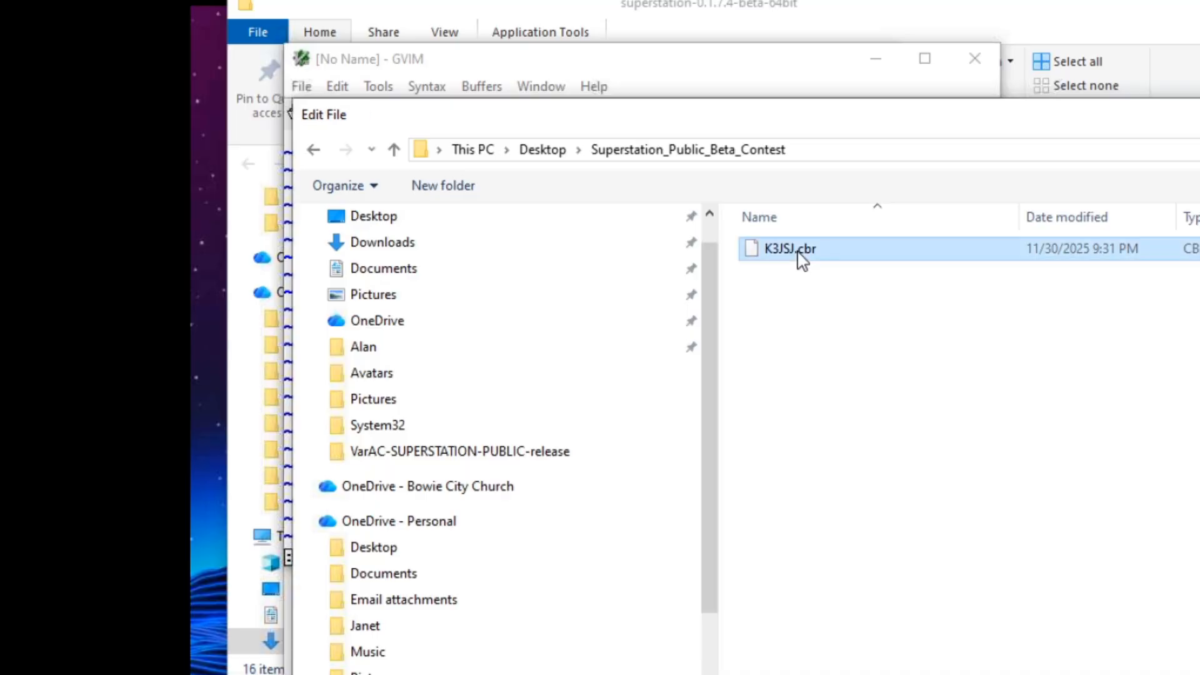
click(924, 58)
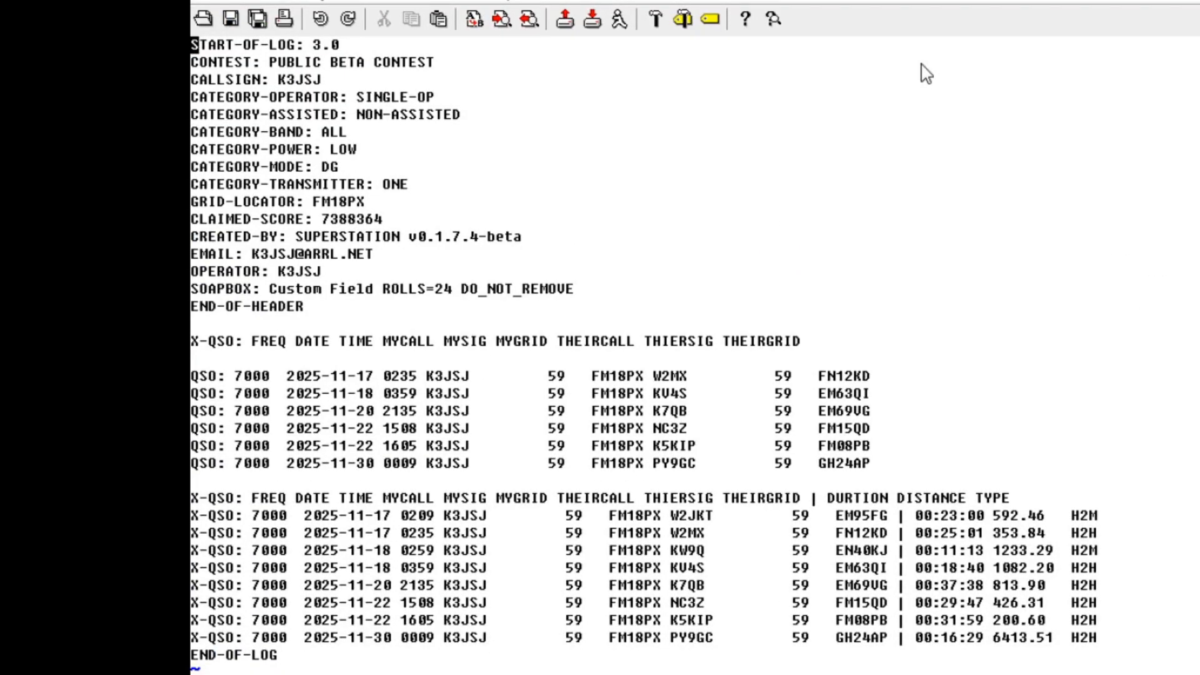
Step through the log's header lines, CALLSIGN, CATEGORY-BAND and EMAIL, and the X-QSO entries.
key(Down)
key(Down)
key(Down)
key(Down)
key(Down)
key(Down)
key(Down)
key(Down)
key(Down)
key(Down)
key(Down)
key(Down)
key(Down)
key(Down)
key(Up)
key(Up)
key(Up)
key(Up)
key(Down)
key(Down)
key(Down)
key(Down)
key(Down)
key(Down)
key(Down)
key(Down)
key(Down)
key(Down)
key(Down)
key(Down)
key(Down)
key(Down)
key(Up)
key(Up)
key(Up)
key(Up)
key(Up)
key(Down)
key(Down)
key(Down)
key(Down)
key(Down)
key(Down)
key(Down)
key(Down)
key(Down)
key(Down)
click(203, 18)
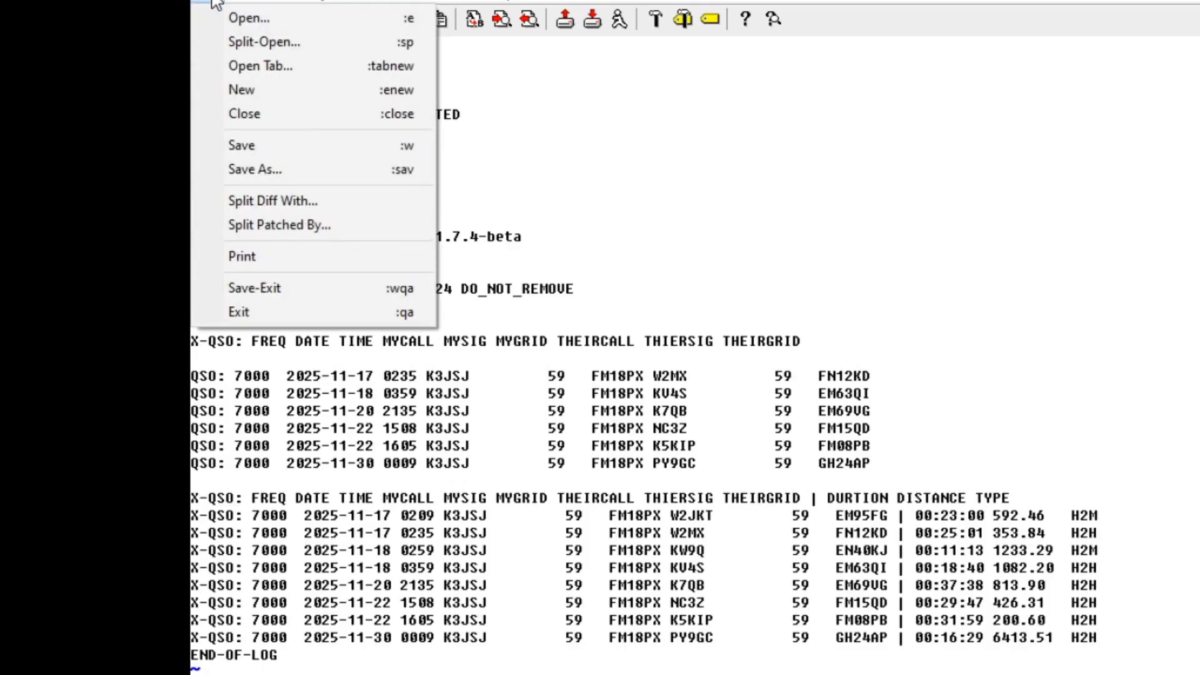
click(838, 319)
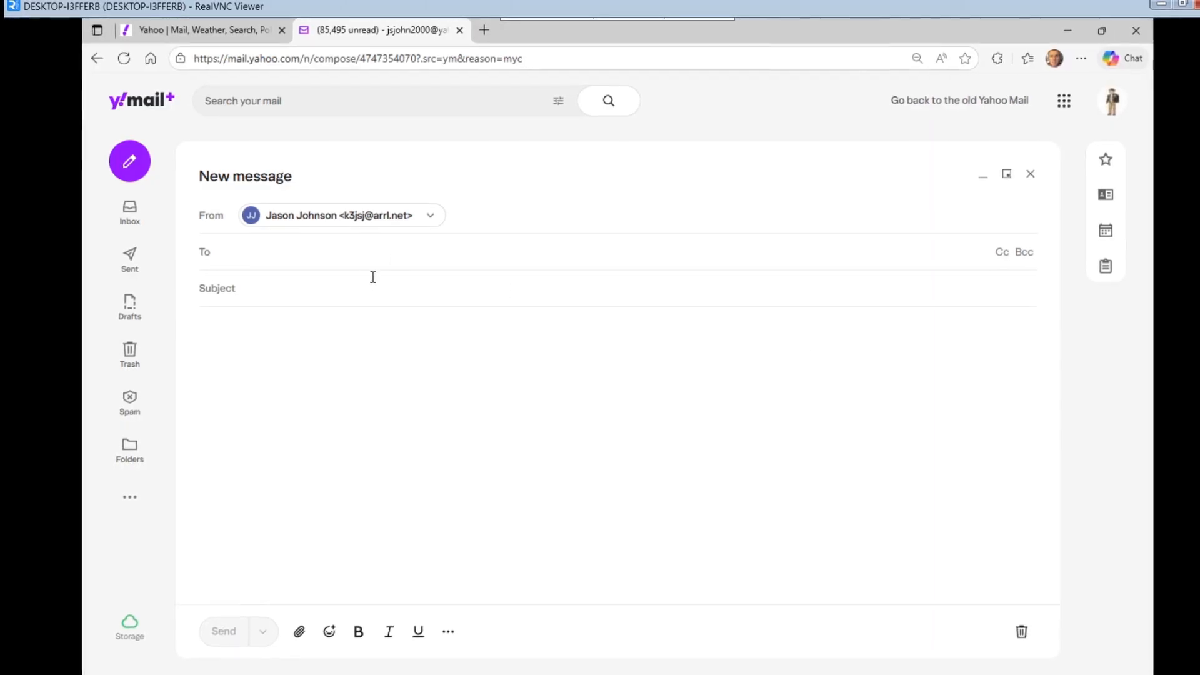
Address the new message to VarAC Wednesday and attach the K3JSJ.cbr contest log.
click(389, 252)
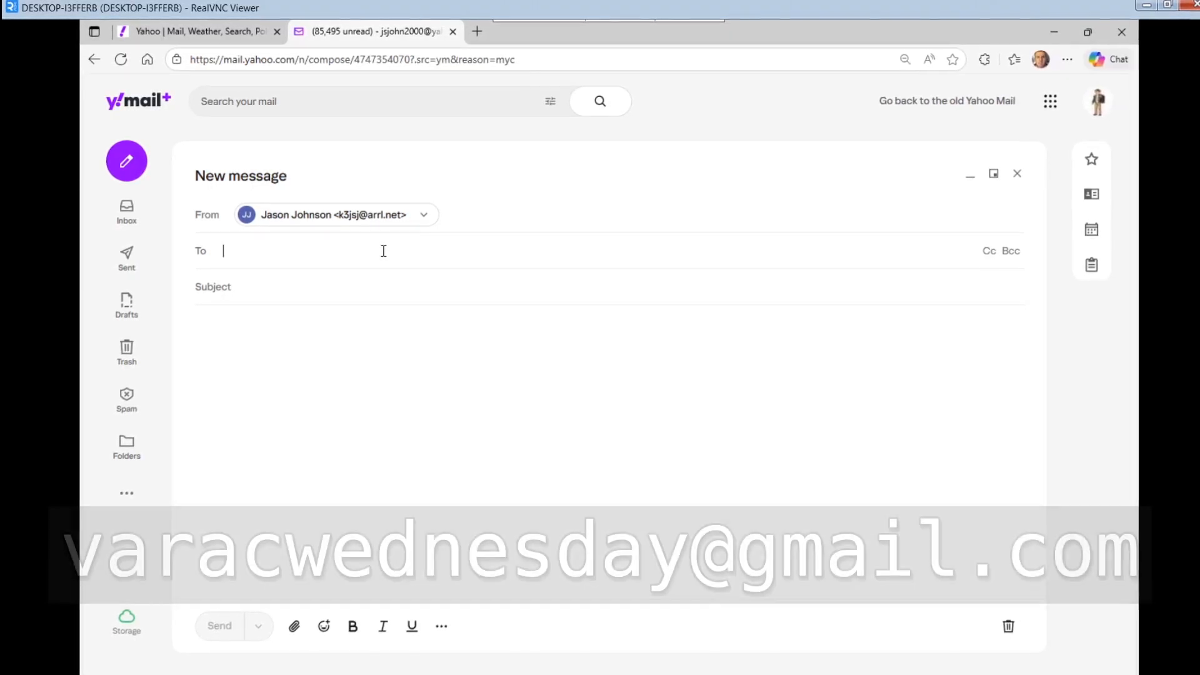
text(var)
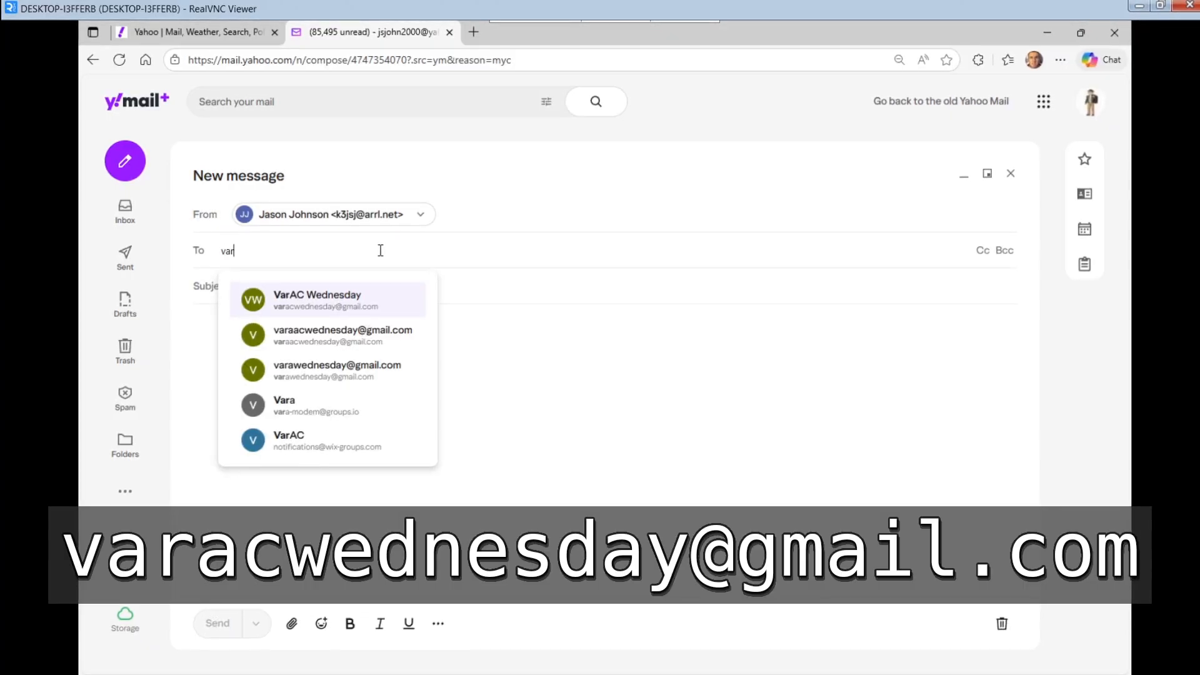
click(350, 307)
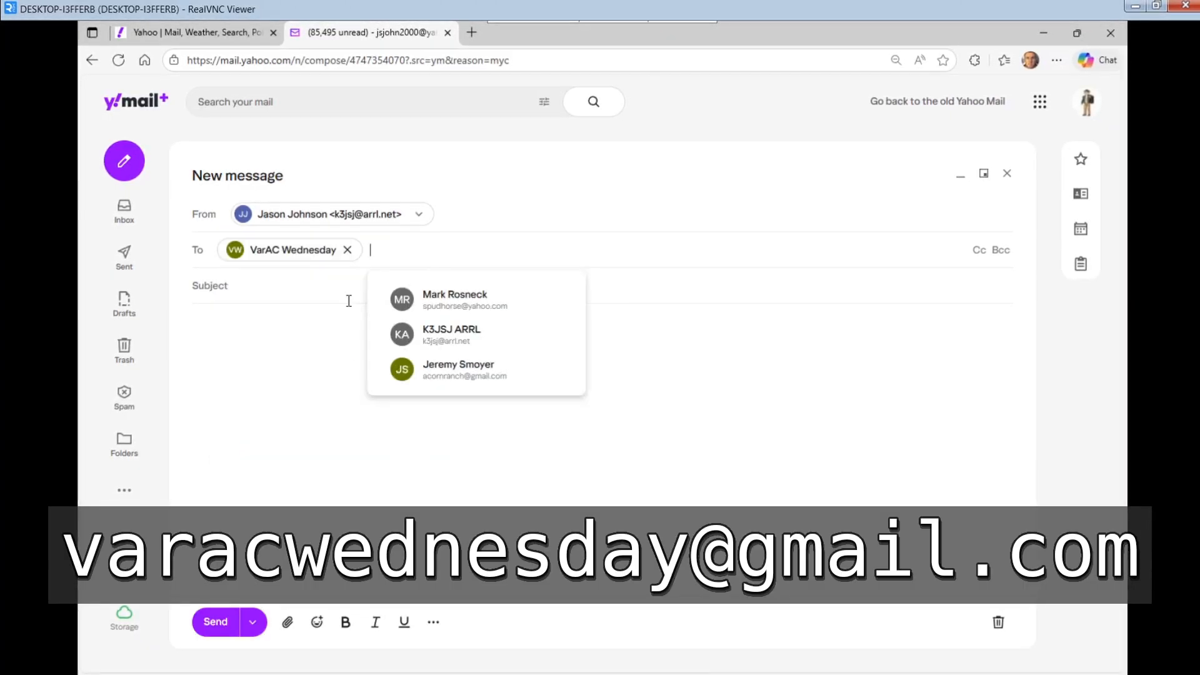
double_click(244, 257)
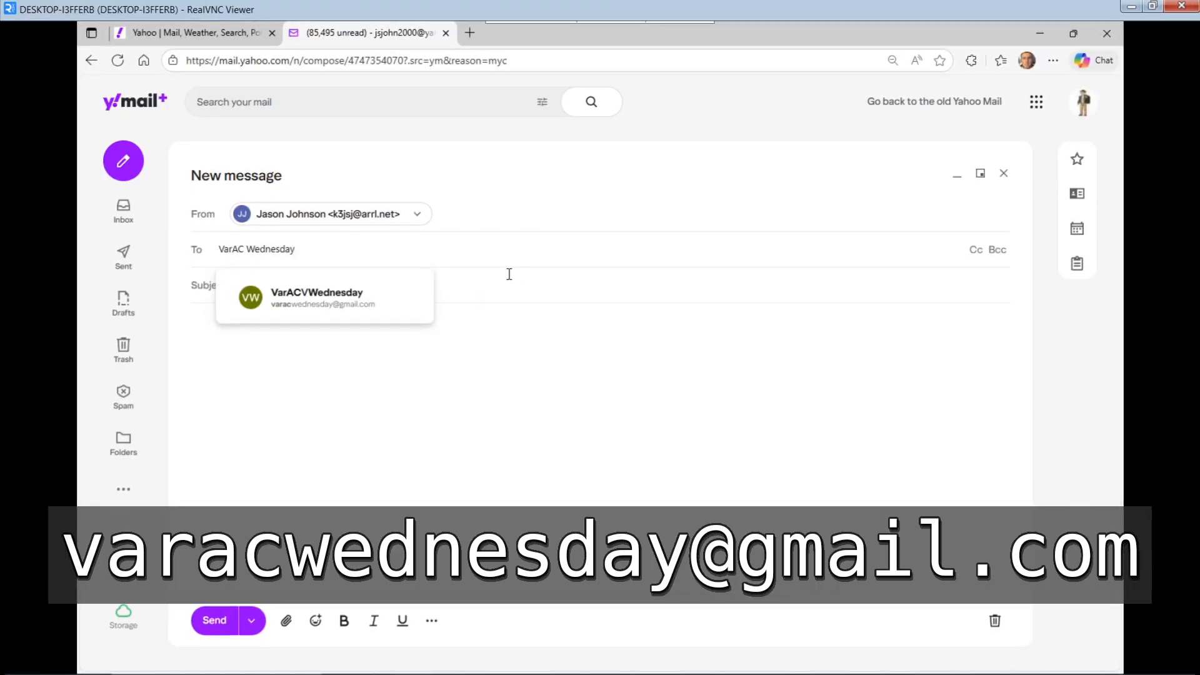
click(528, 287)
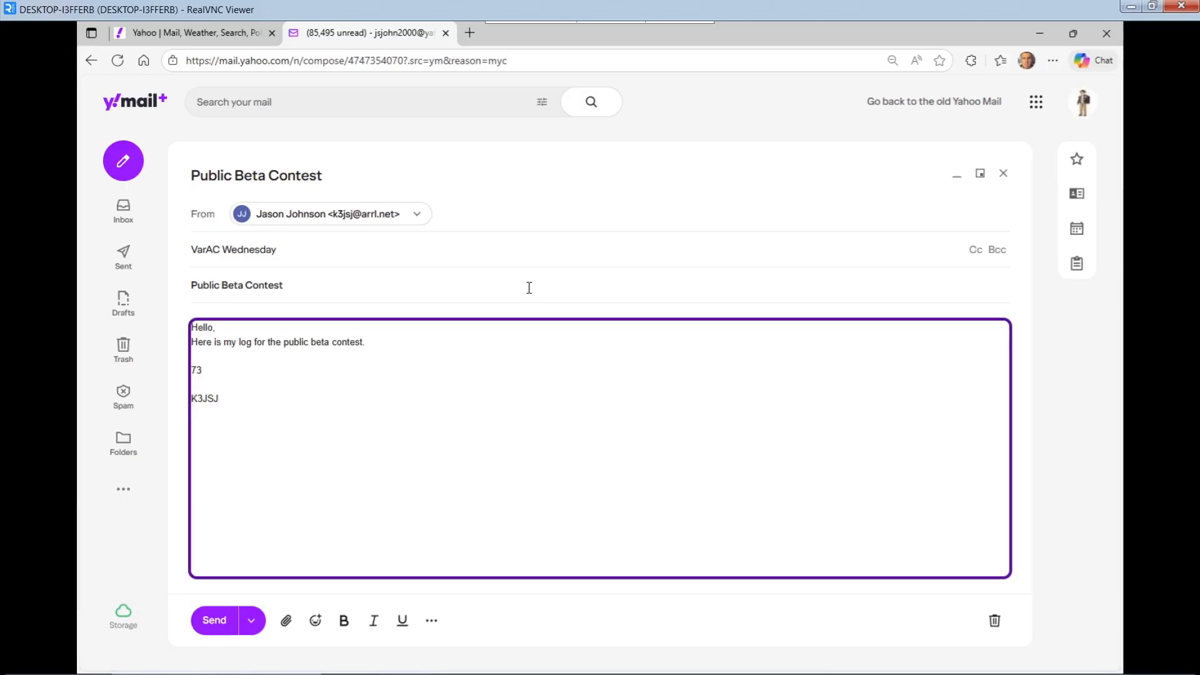
click(288, 619)
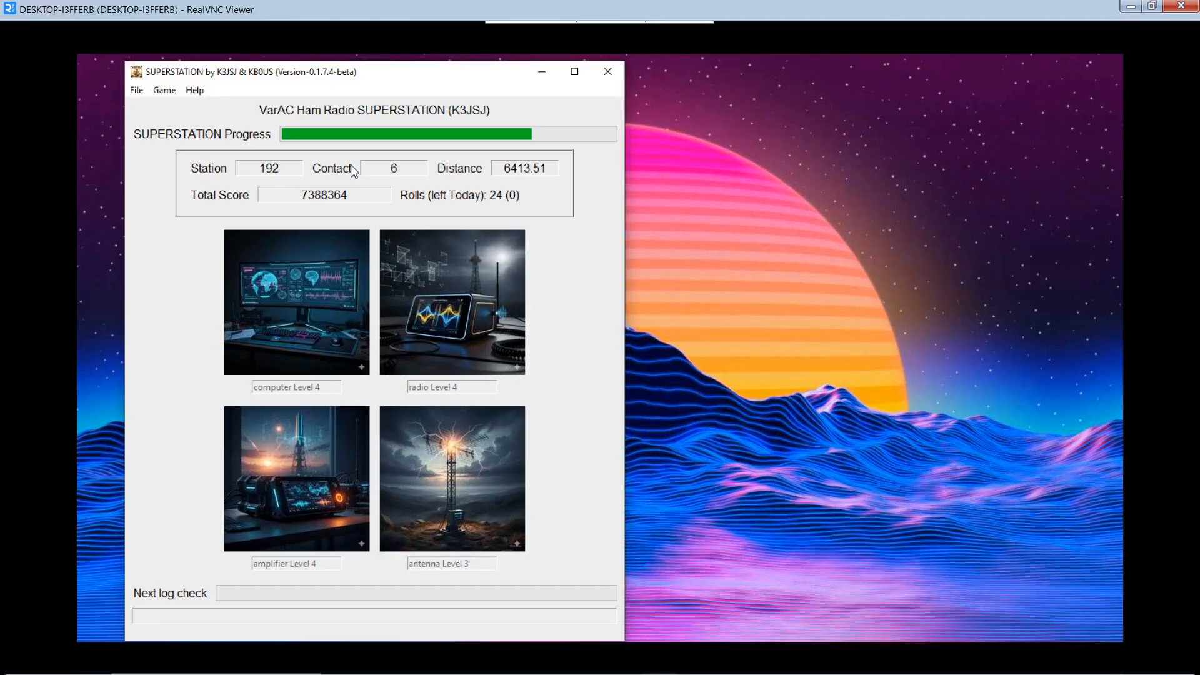
Choose Game > Restart to reset stations, score and equipment levels to zero.
click(164, 91)
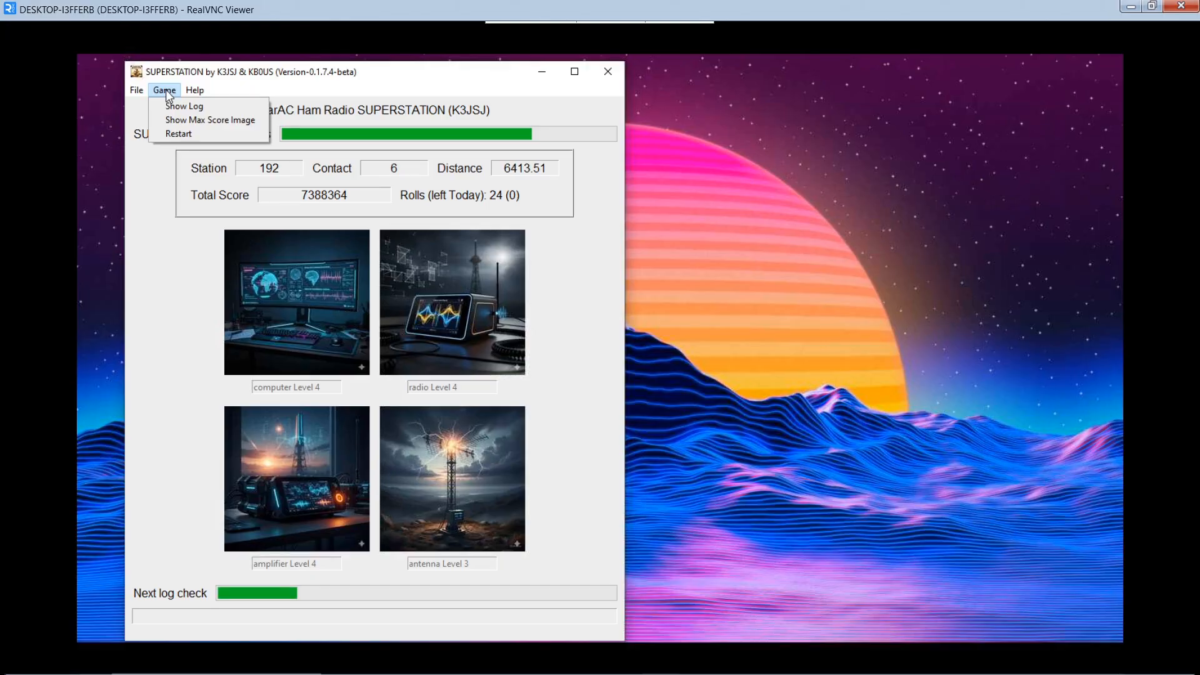
click(167, 135)
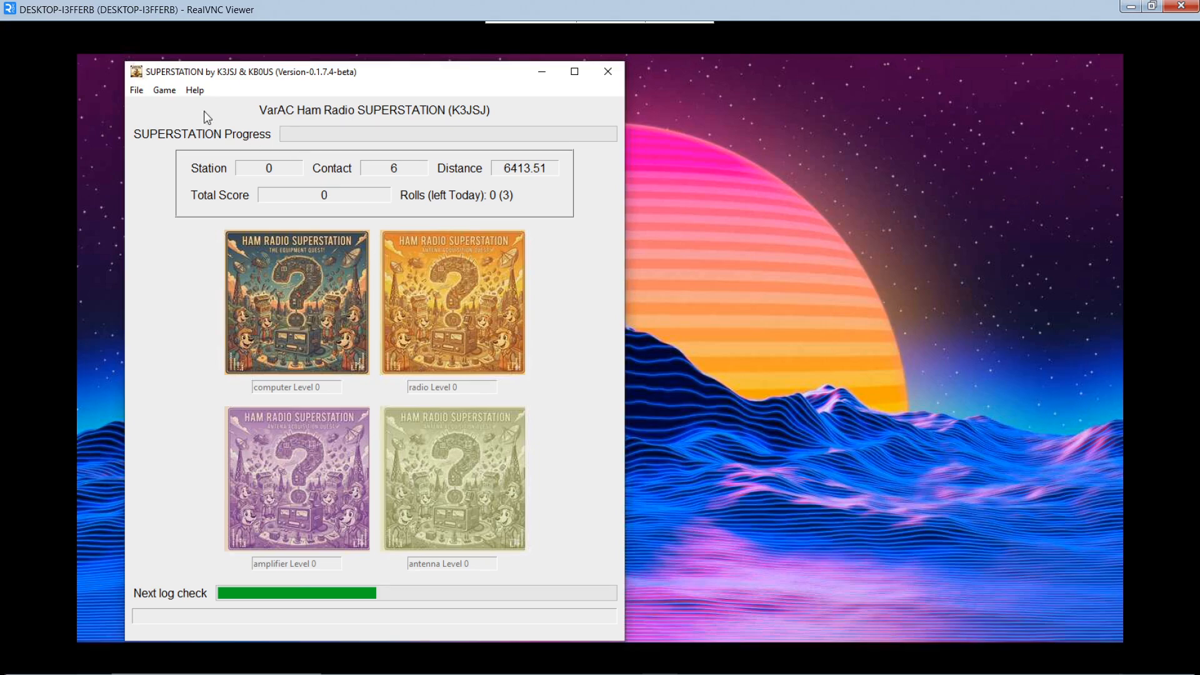
In Setup, set dates 2025-12-01 to 2025-12-31, save, and acknowledge the alert.
click(137, 91)
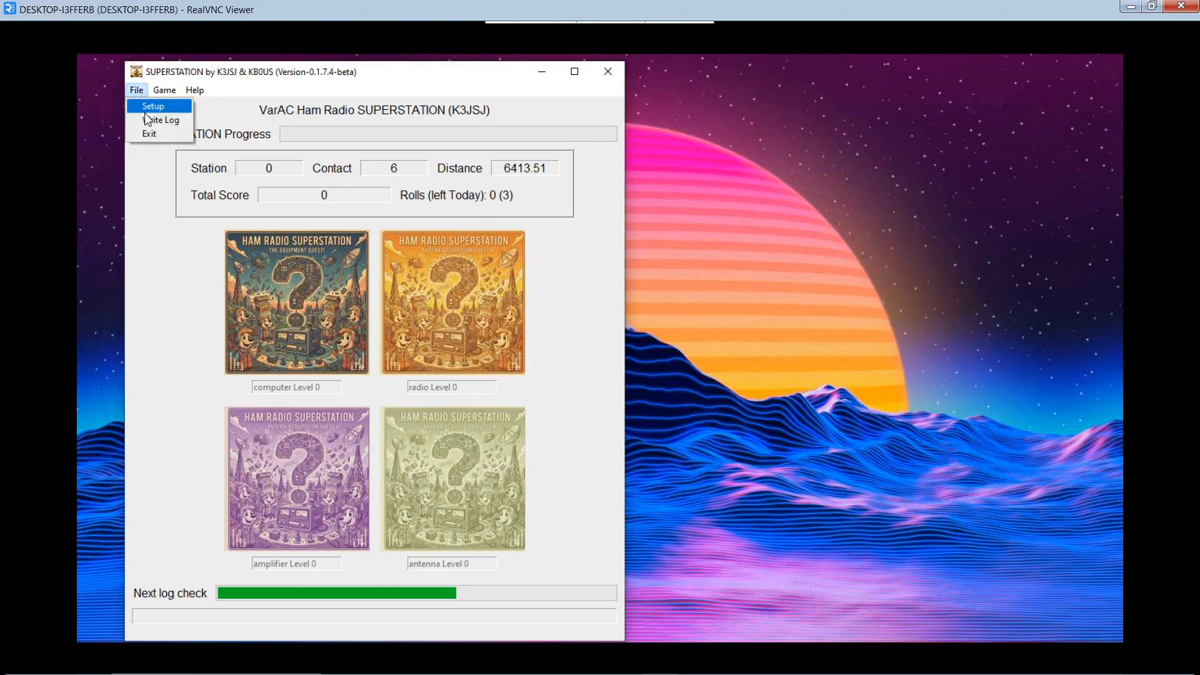
click(152, 108)
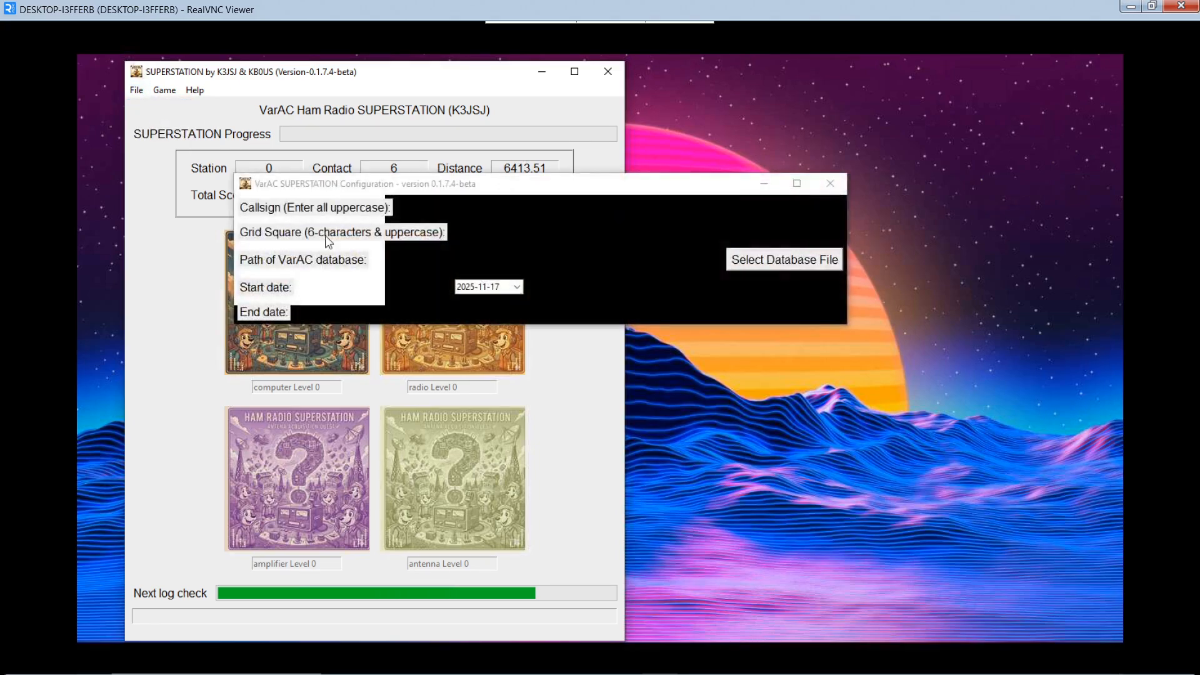
click(516, 286)
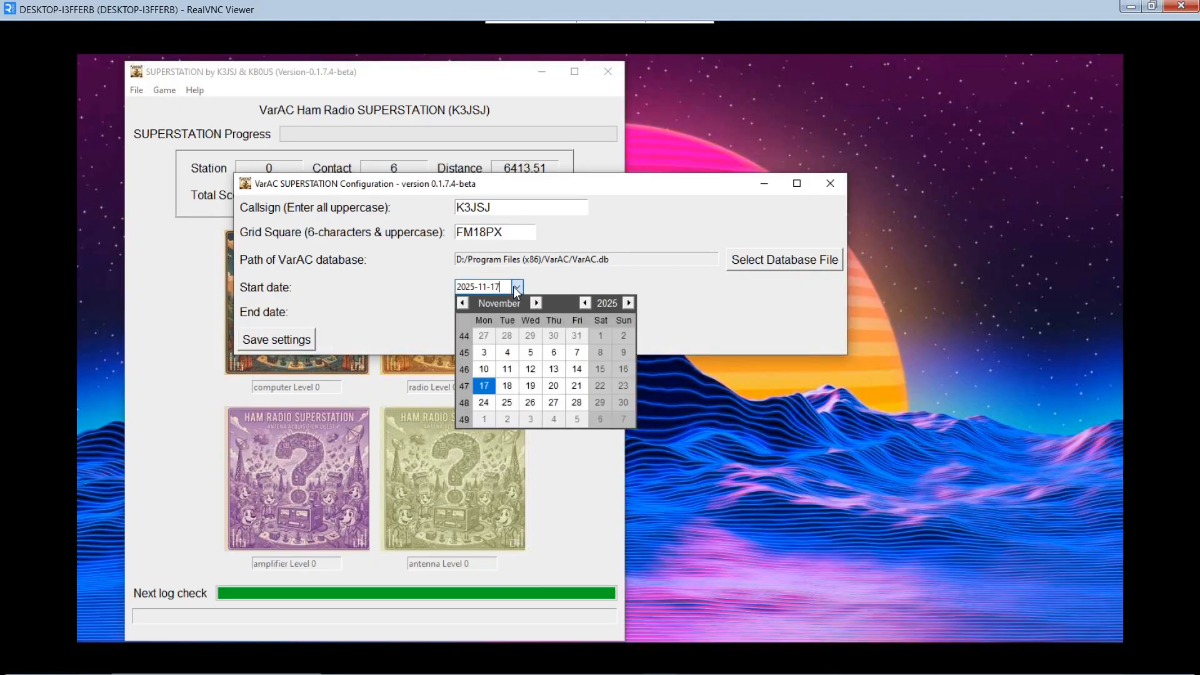
click(483, 419)
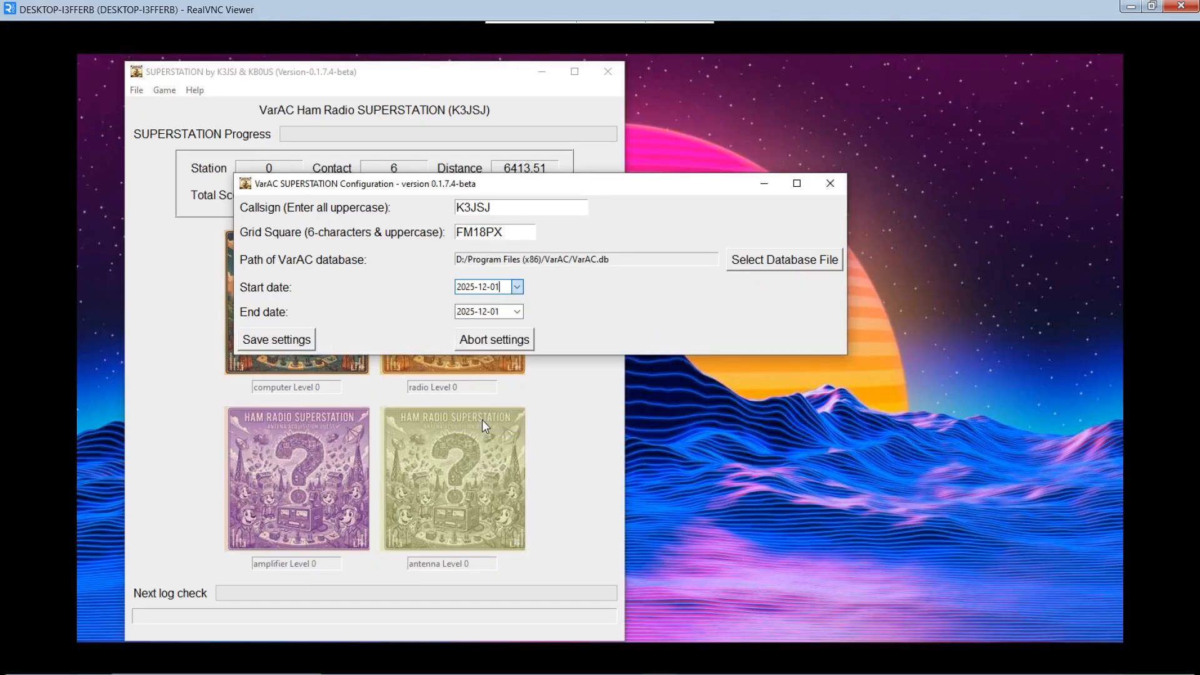
click(517, 312)
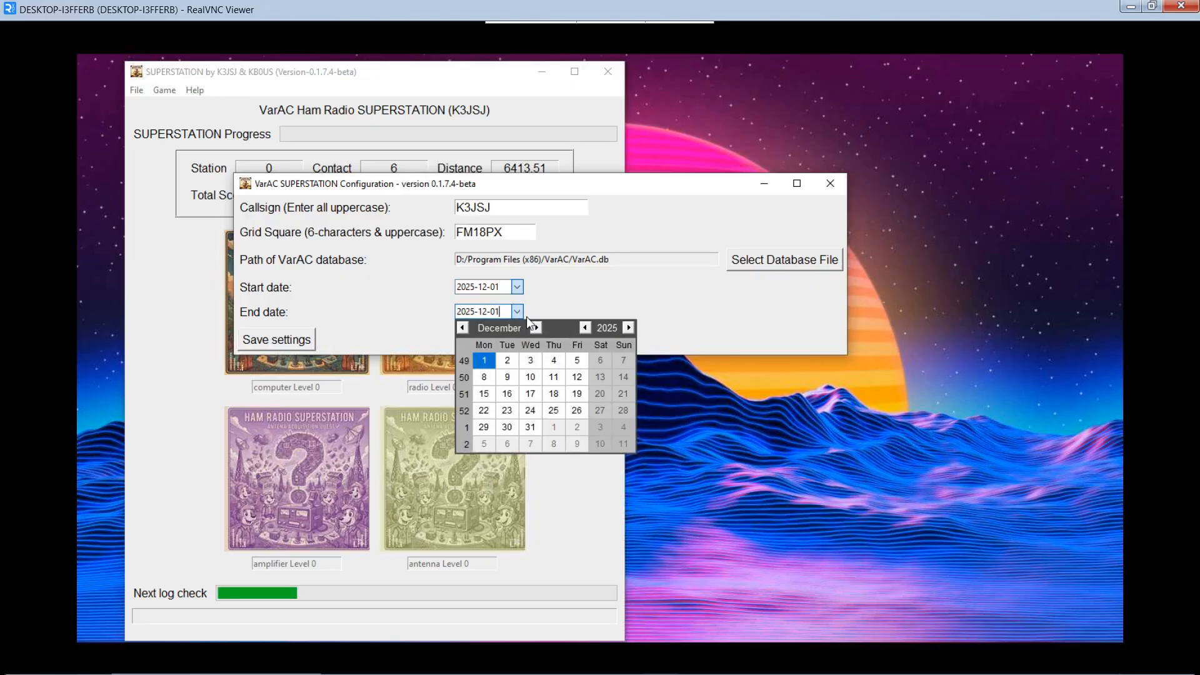
click(531, 428)
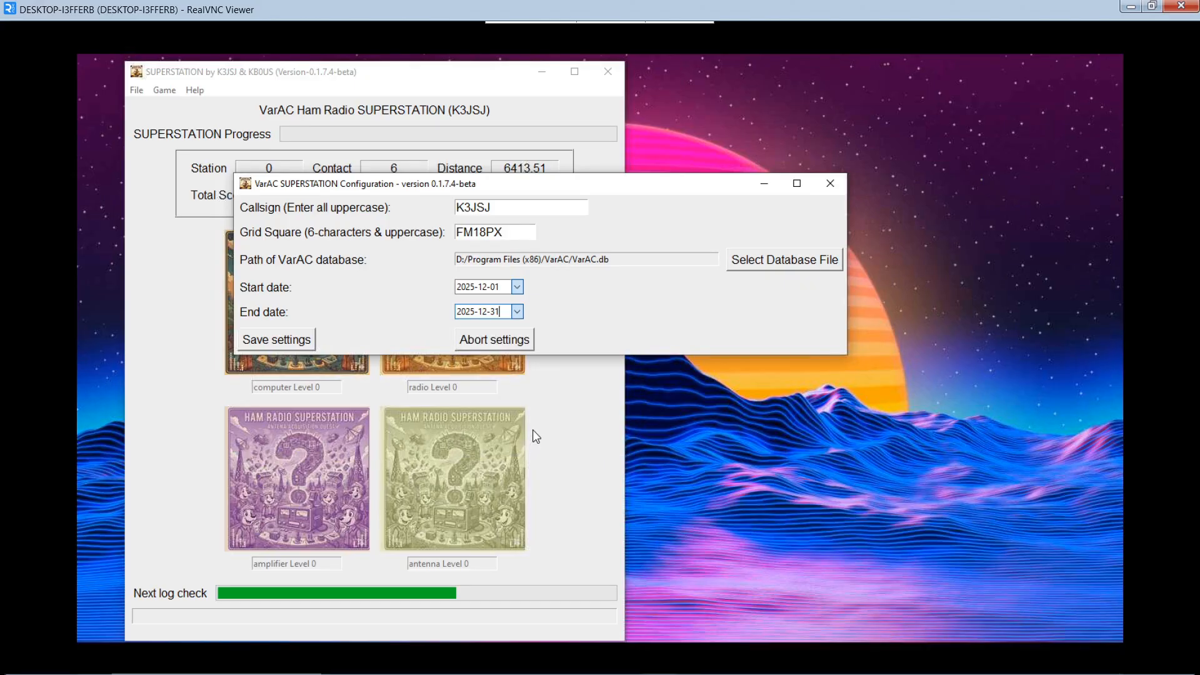
click(296, 344)
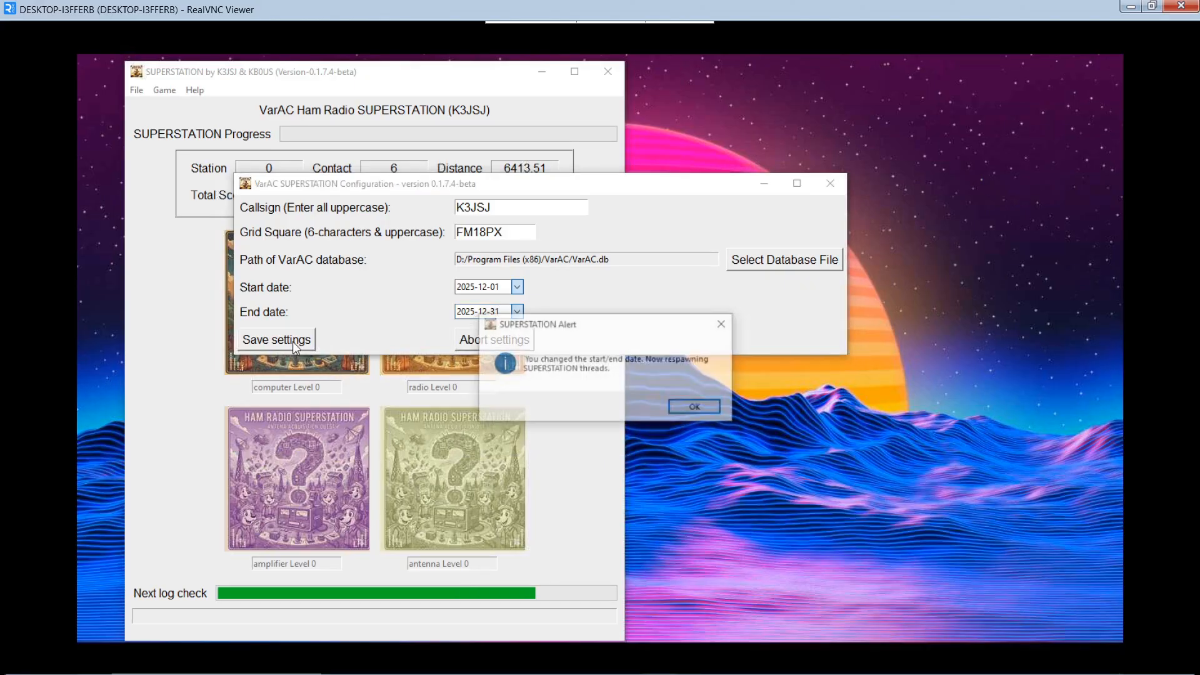
click(696, 408)
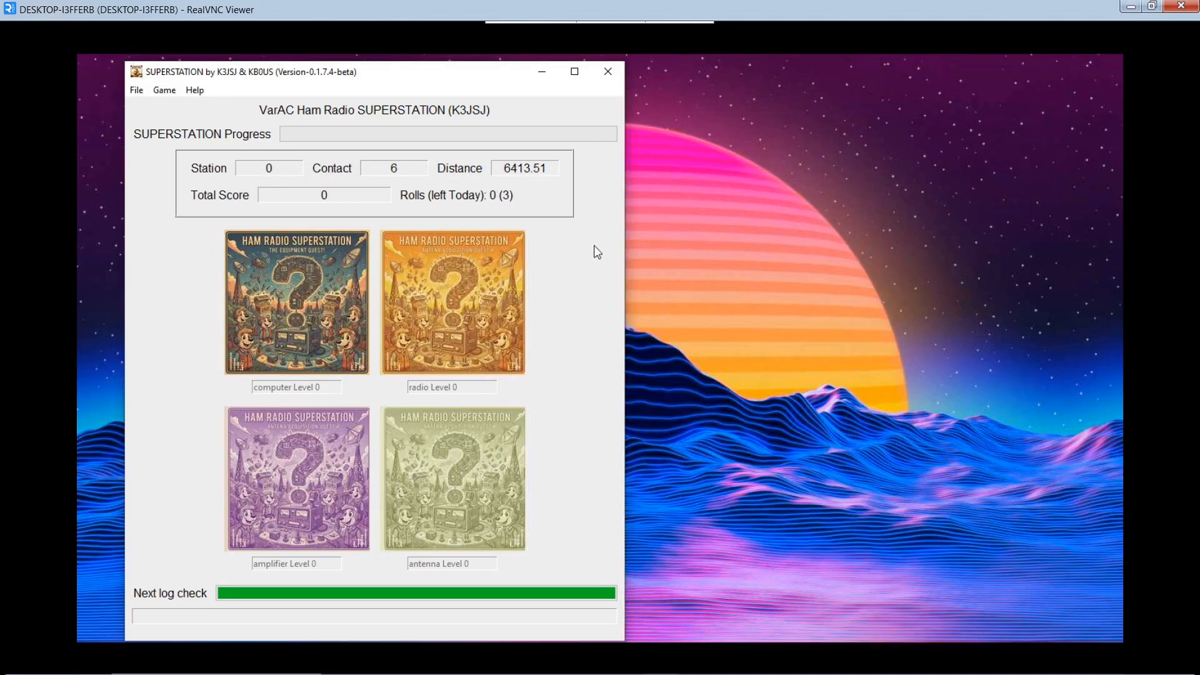